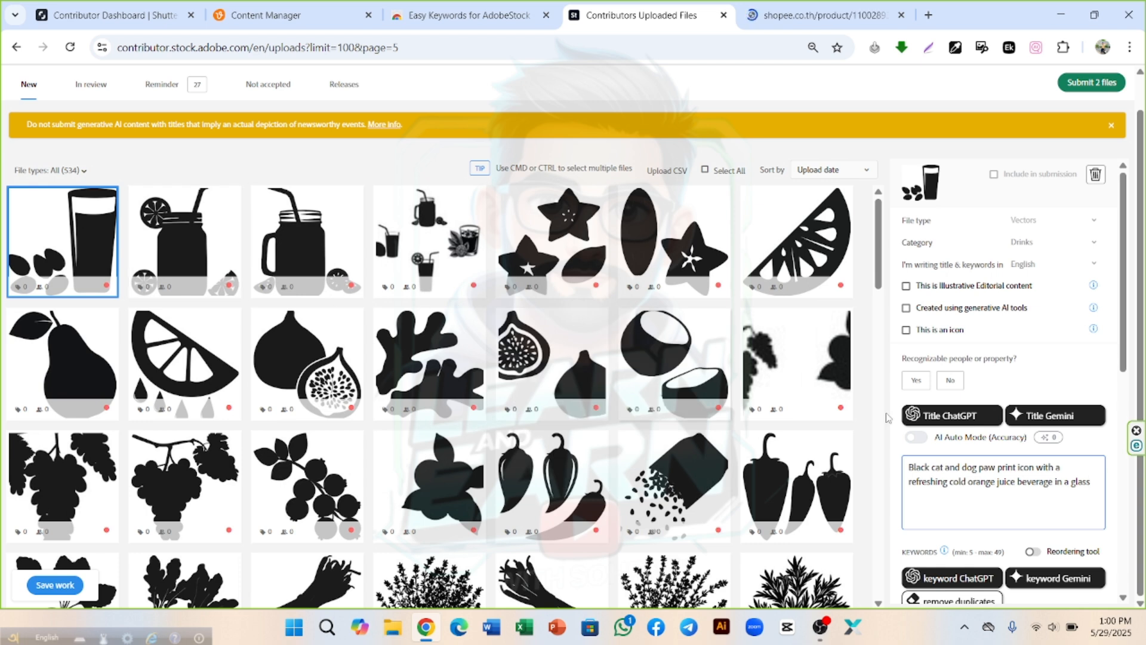
# Generate keywords for the selected drink glass image with ChatGPT and delete the last keyword, "creative".
pyautogui.scroll(-1, 985, 421)
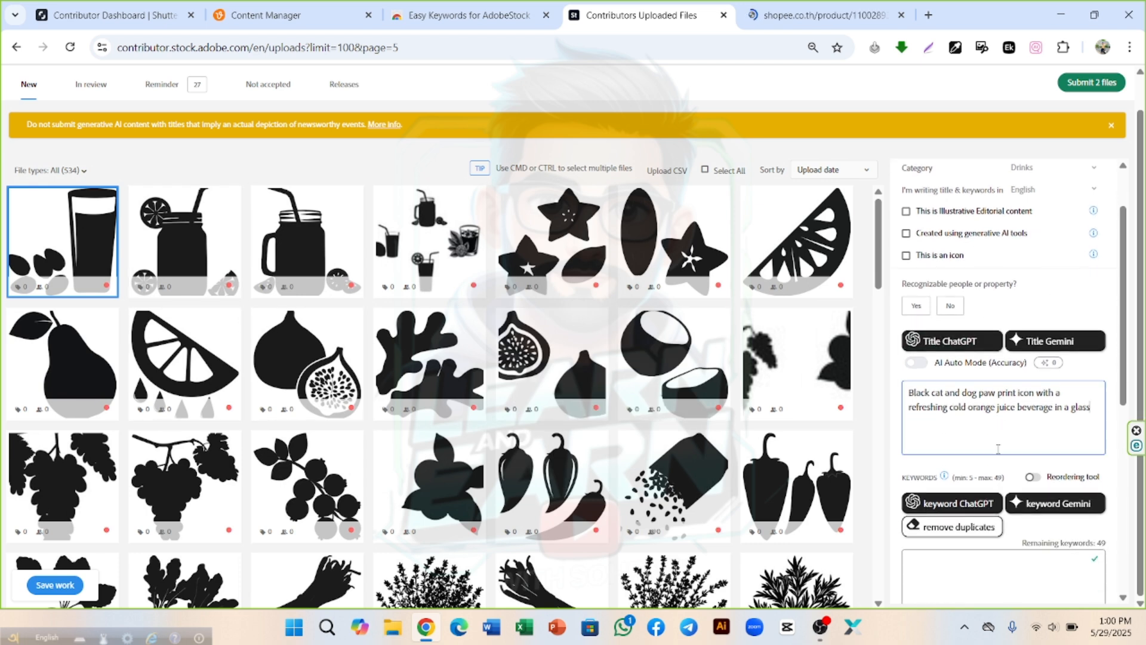
pyautogui.scroll(-1, 1003, 397)
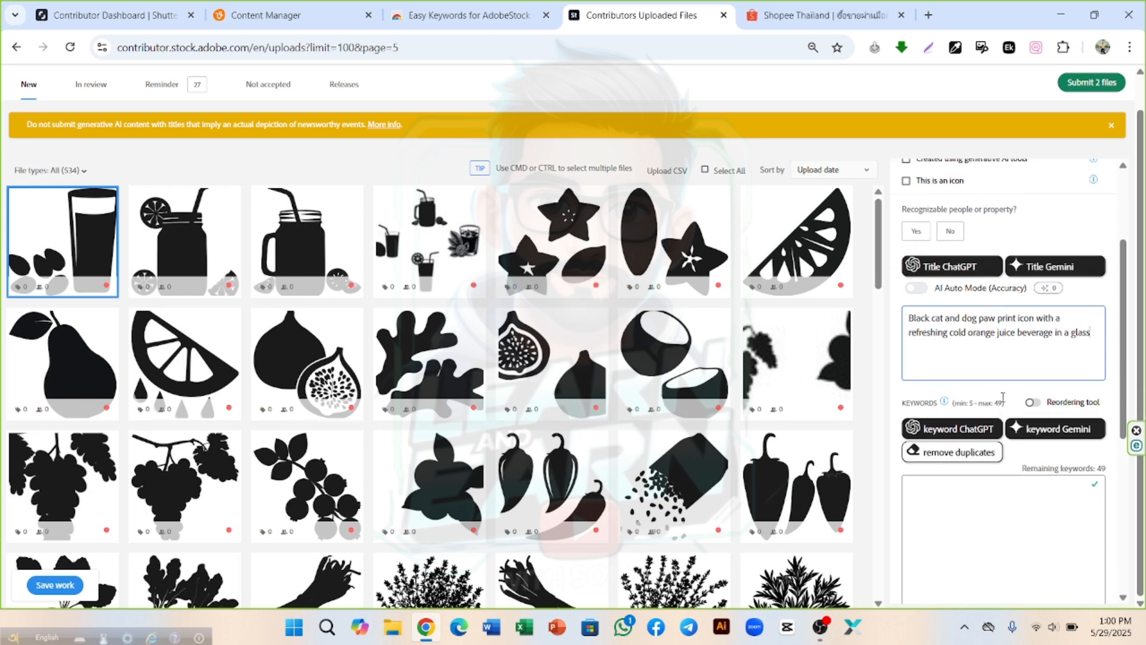
pyautogui.click(973, 430)
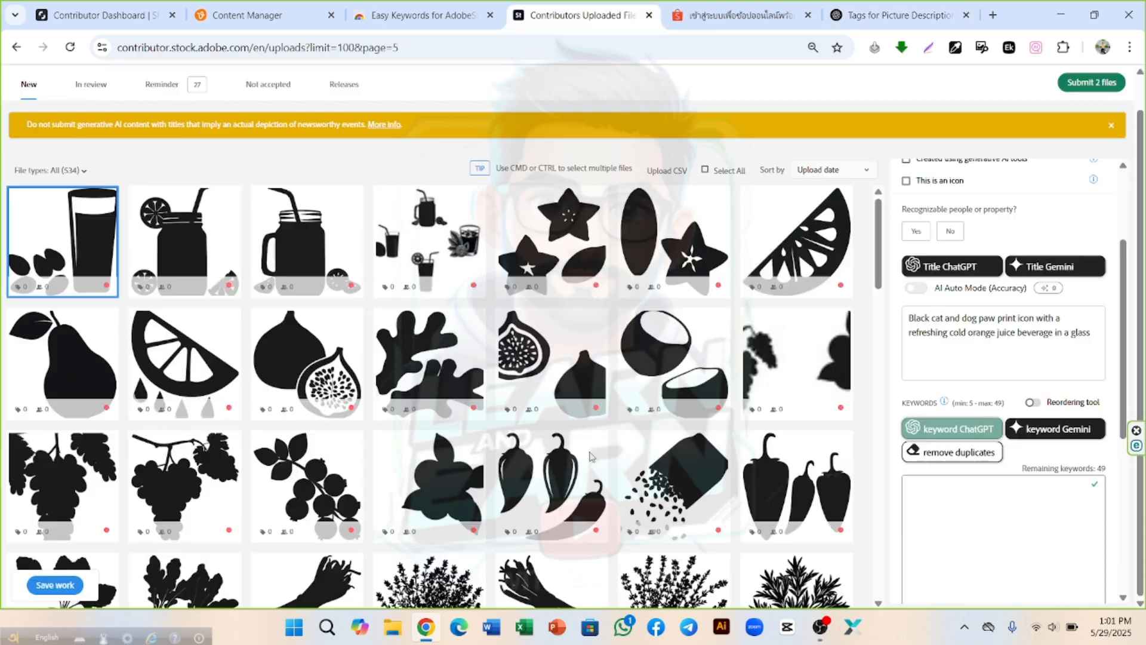
pyautogui.scroll(-4, 989, 414)
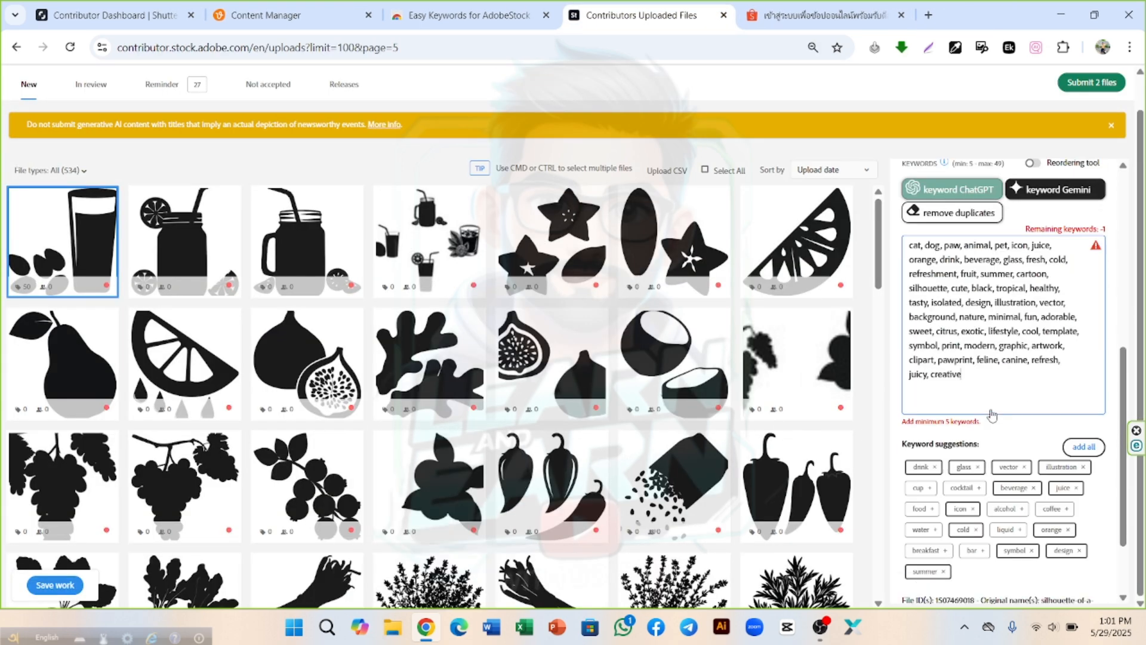
pyautogui.moveTo(963, 375); pyautogui.dragTo(932, 385)
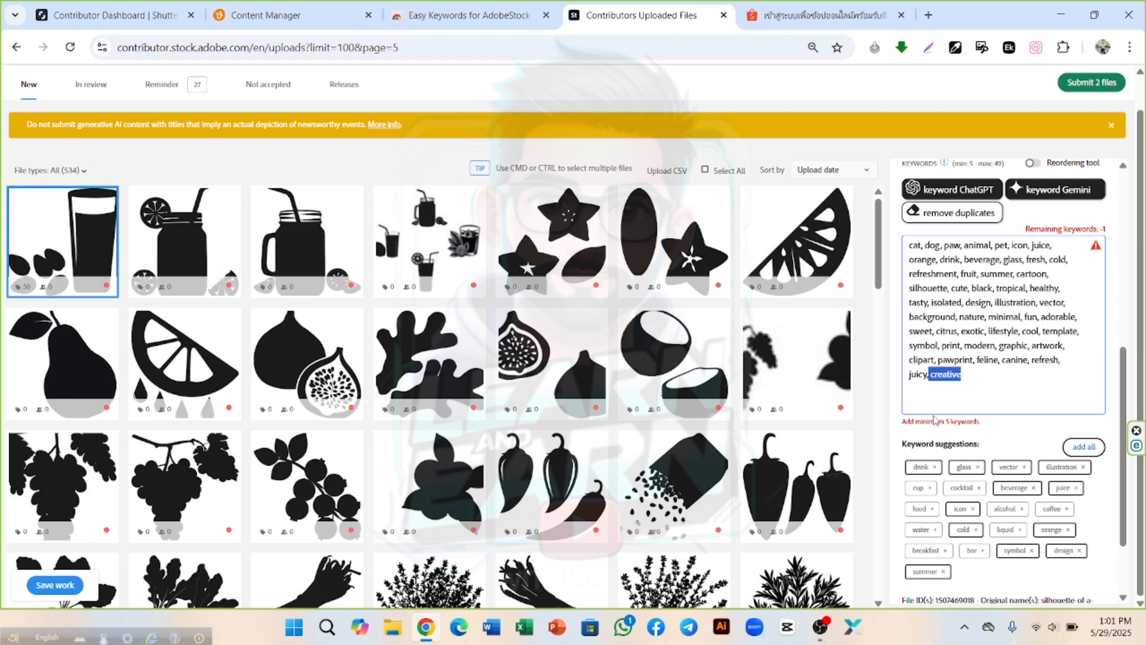
pyautogui.press('BackSpace')
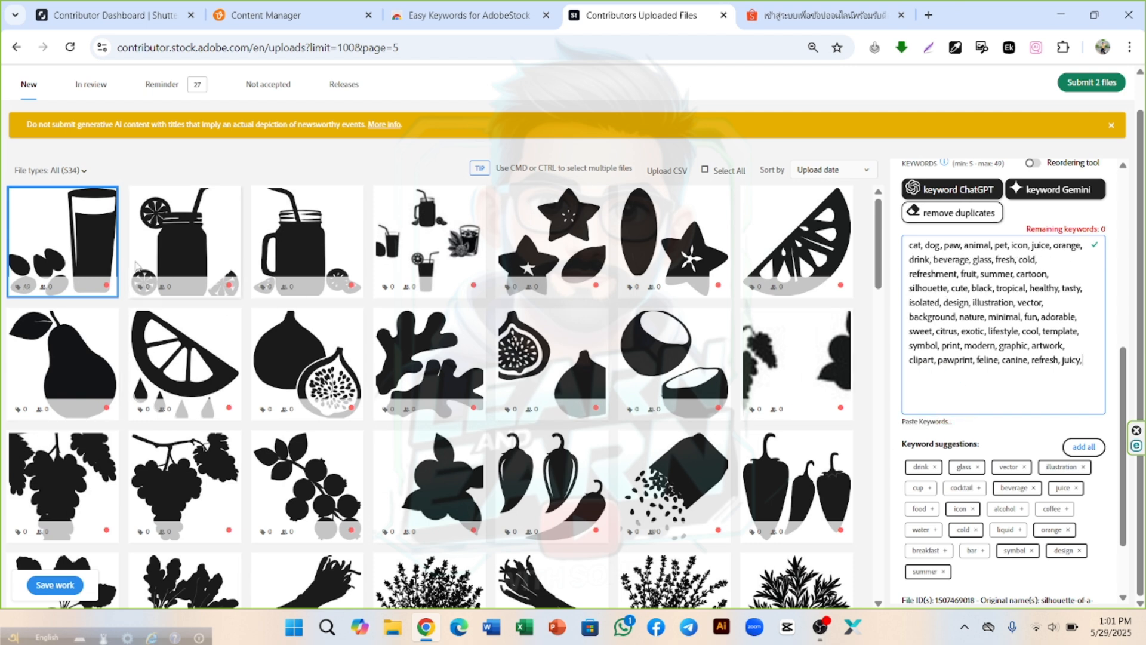
# Answer No to the recognizable people or property question for the drink glass image.
pyautogui.scroll(3, 992, 291)
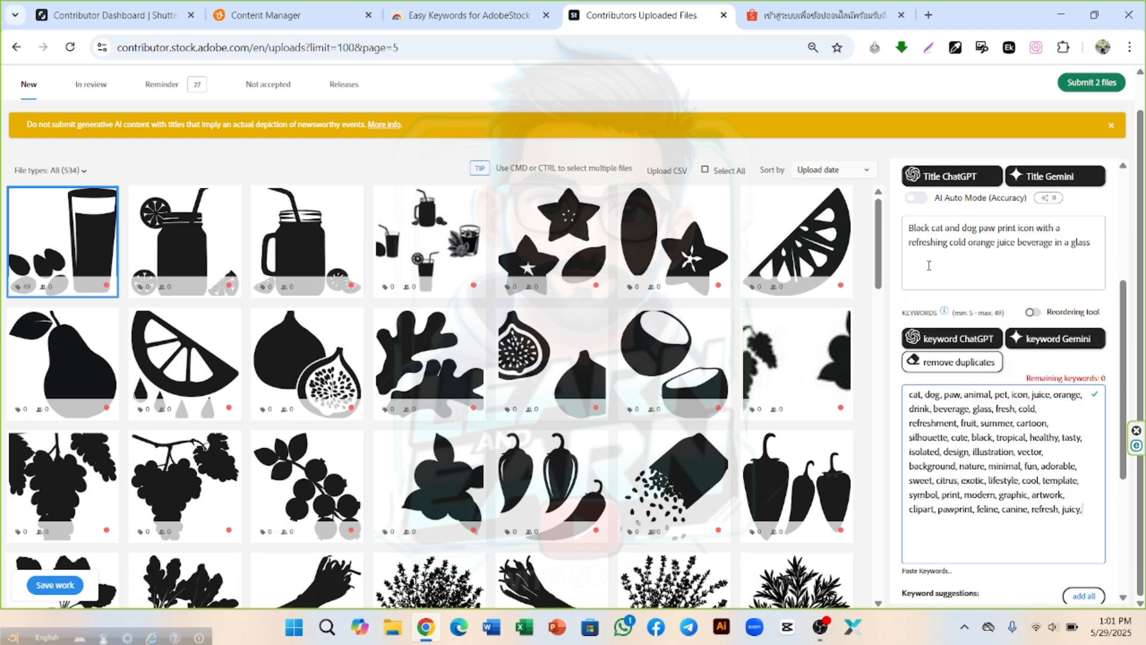
pyautogui.scroll(3, 987, 251)
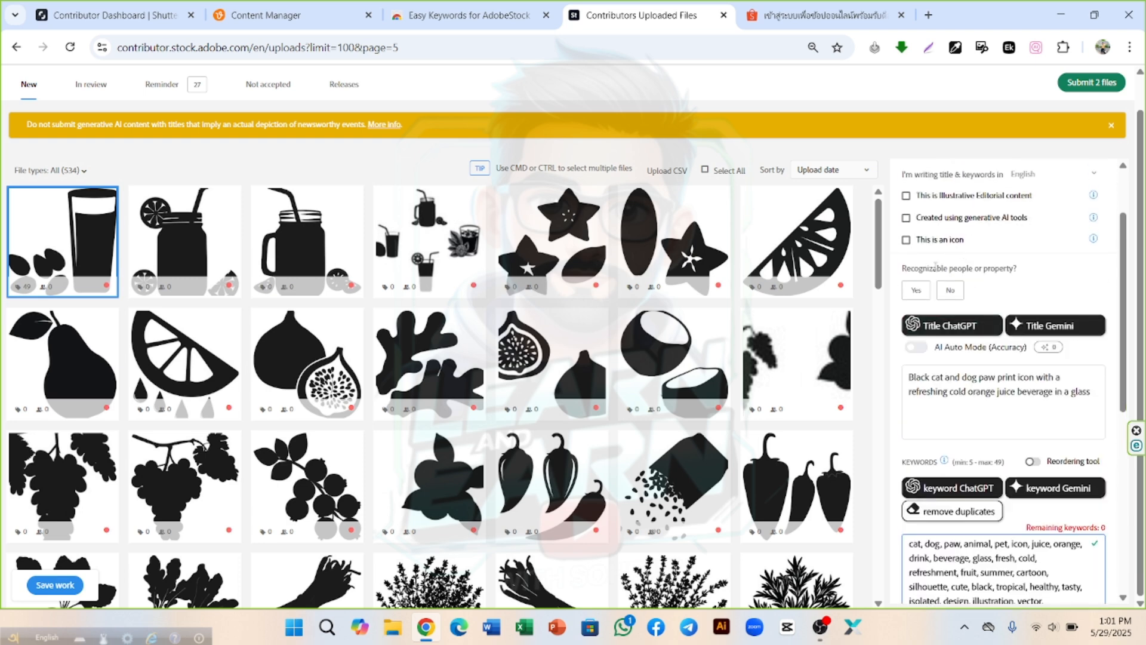
pyautogui.click(949, 291)
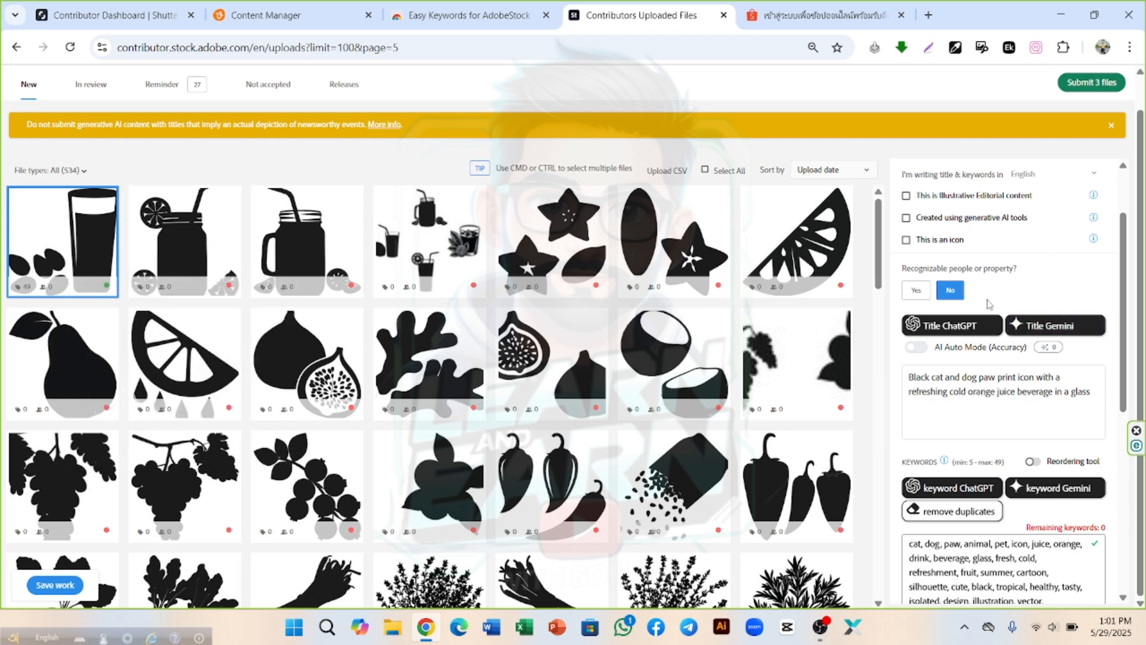
pyautogui.scroll(2, 979, 305)
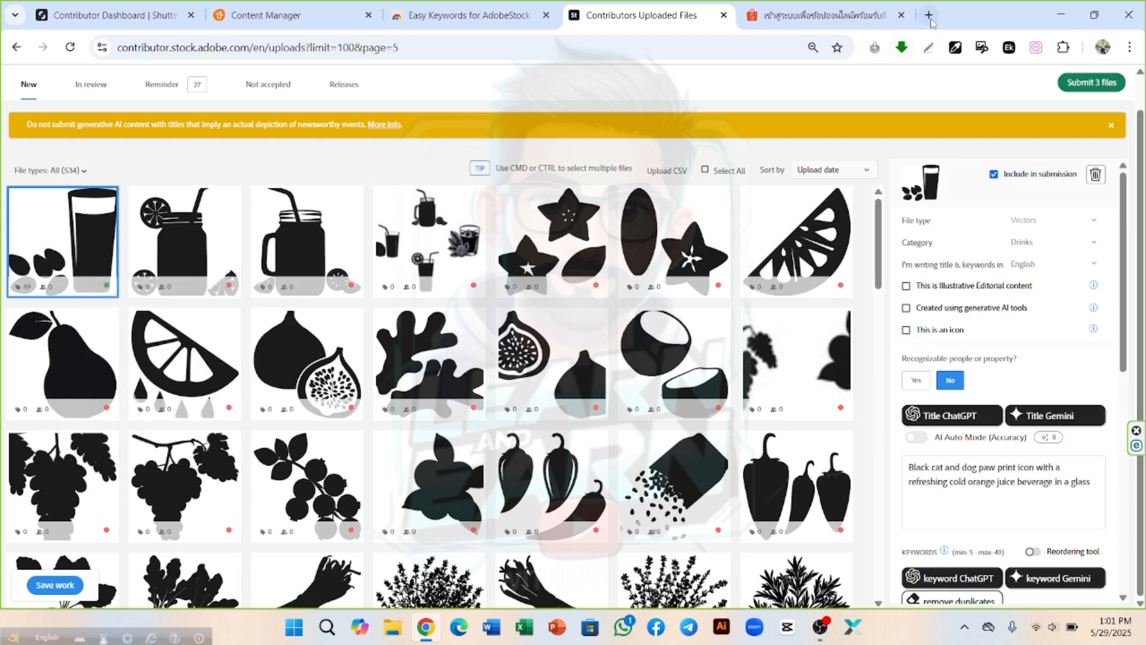
# Search the Chrome Web Store for "Easy Keywords for AdobeStock" using its copied title and open the extension's page.
pyautogui.click(444, 16)
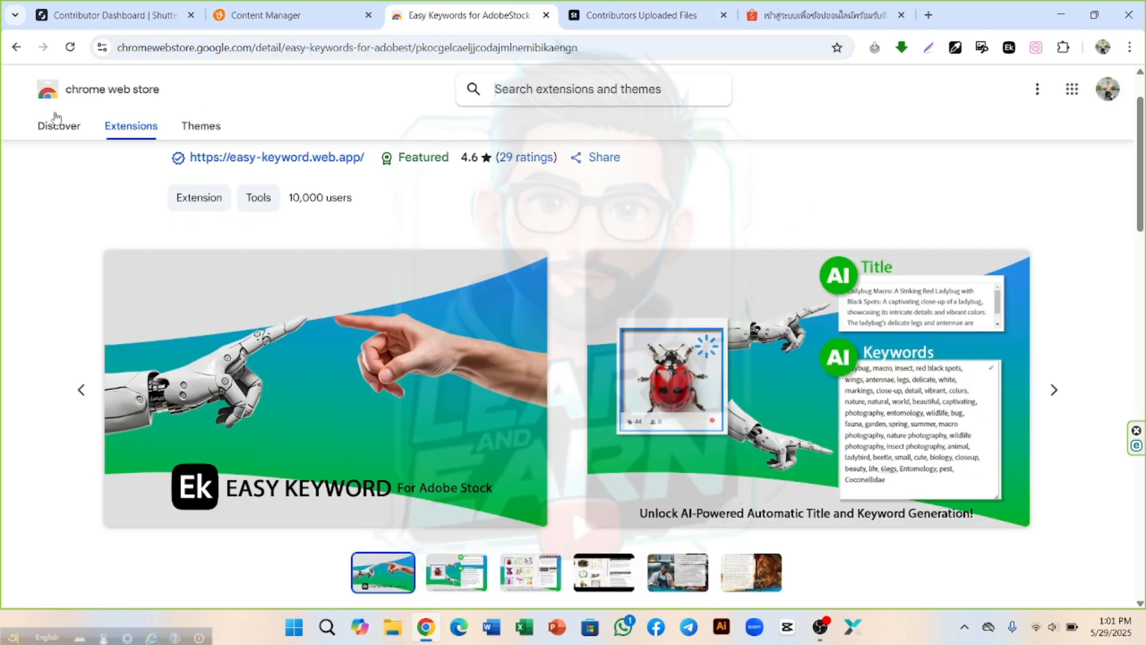
pyautogui.scroll(1, 336, 222)
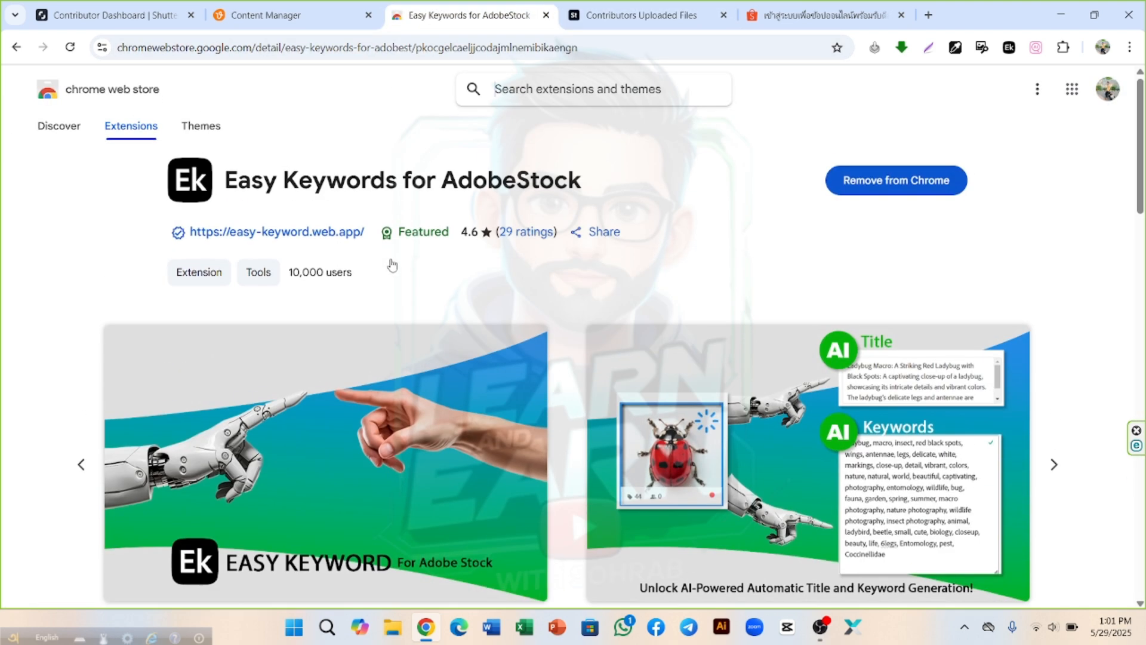
pyautogui.moveTo(591, 184); pyautogui.dragTo(230, 179)
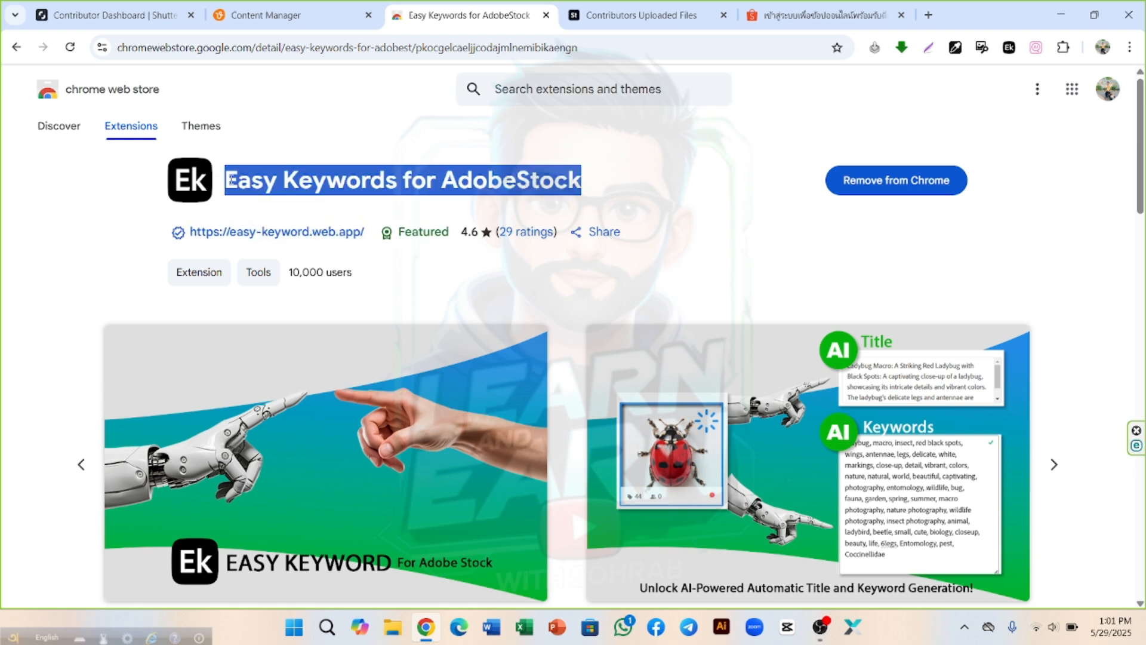
pyautogui.rightClick(363, 180)
pyautogui.click(421, 198)
pyautogui.click(523, 91)
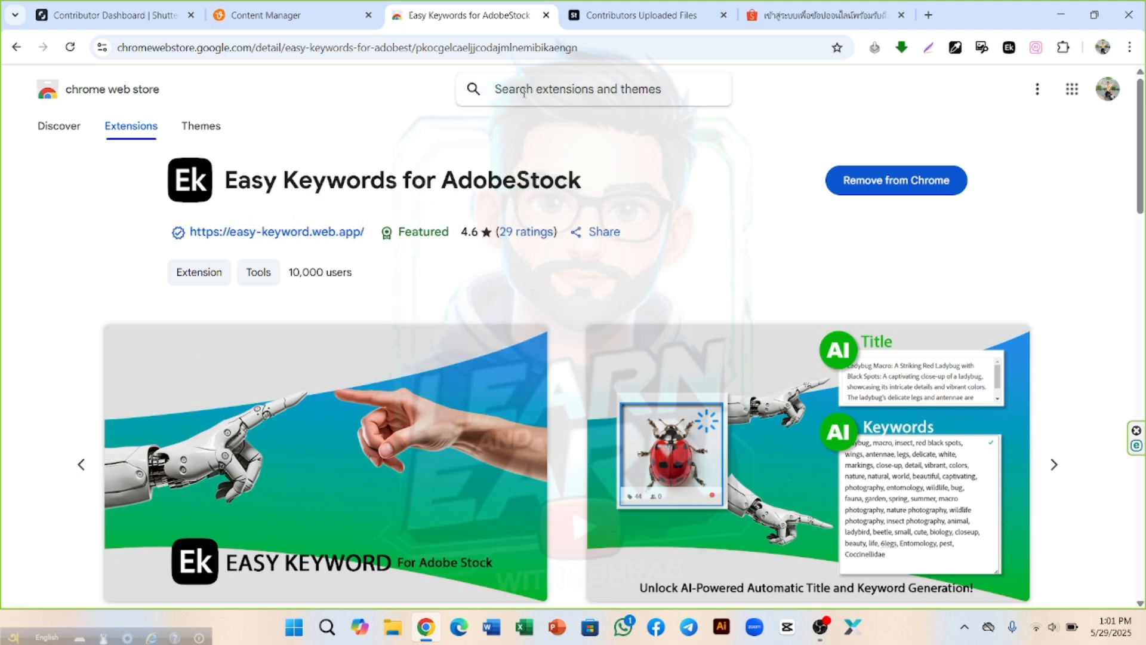
pyautogui.rightClick(524, 91)
pyautogui.click(564, 268)
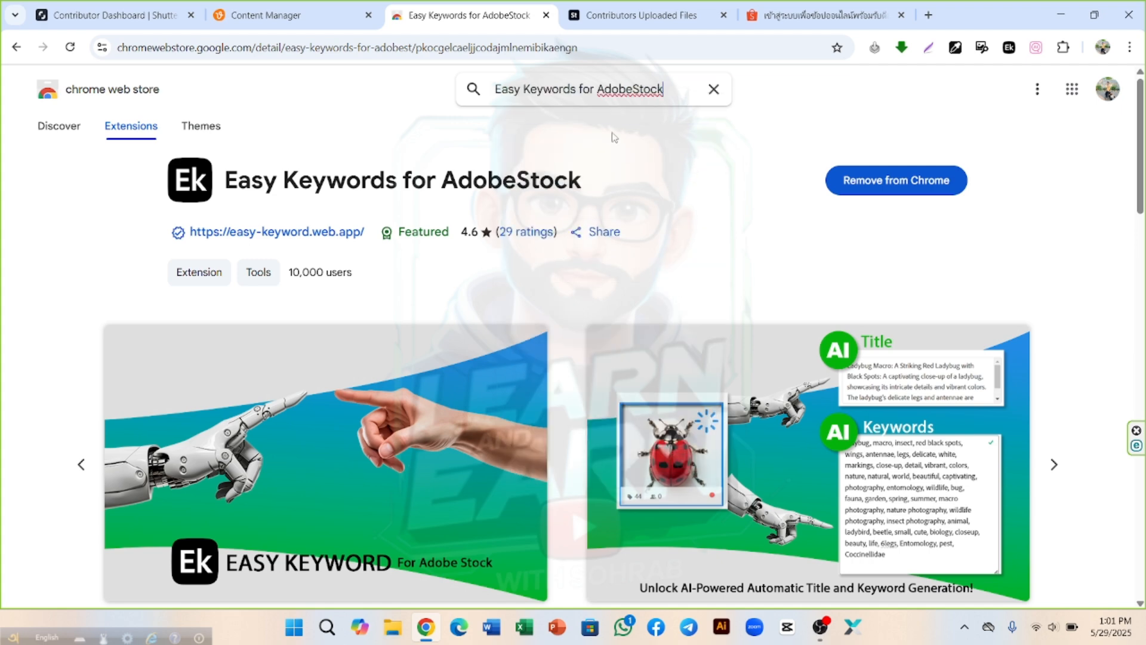
pyautogui.press('Return')
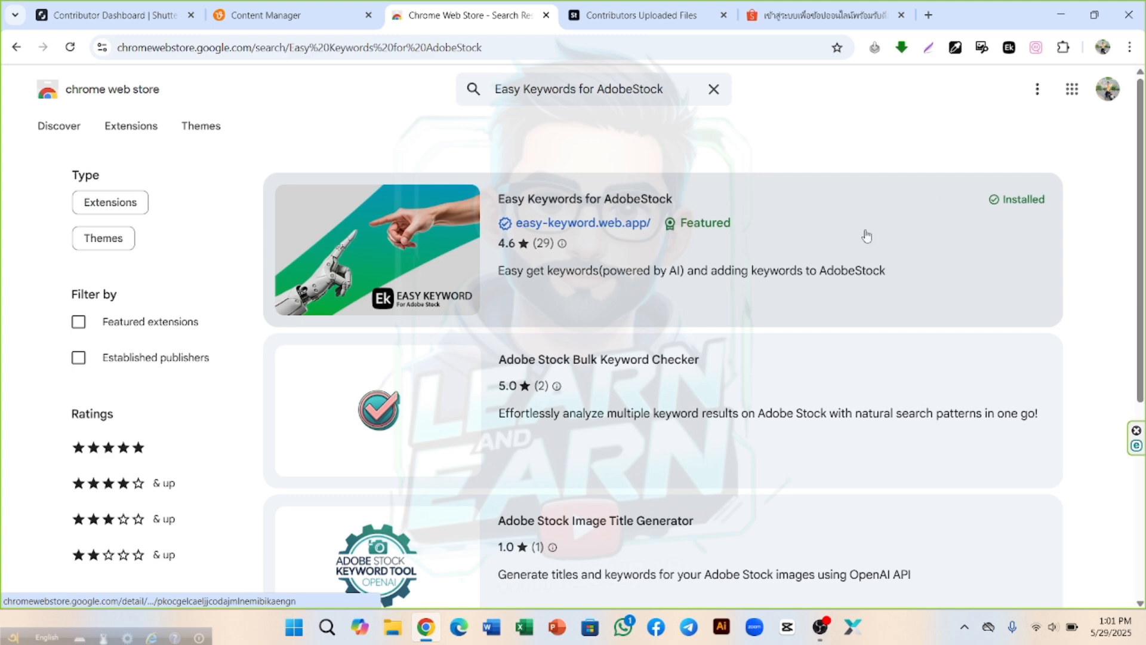
pyautogui.click(443, 273)
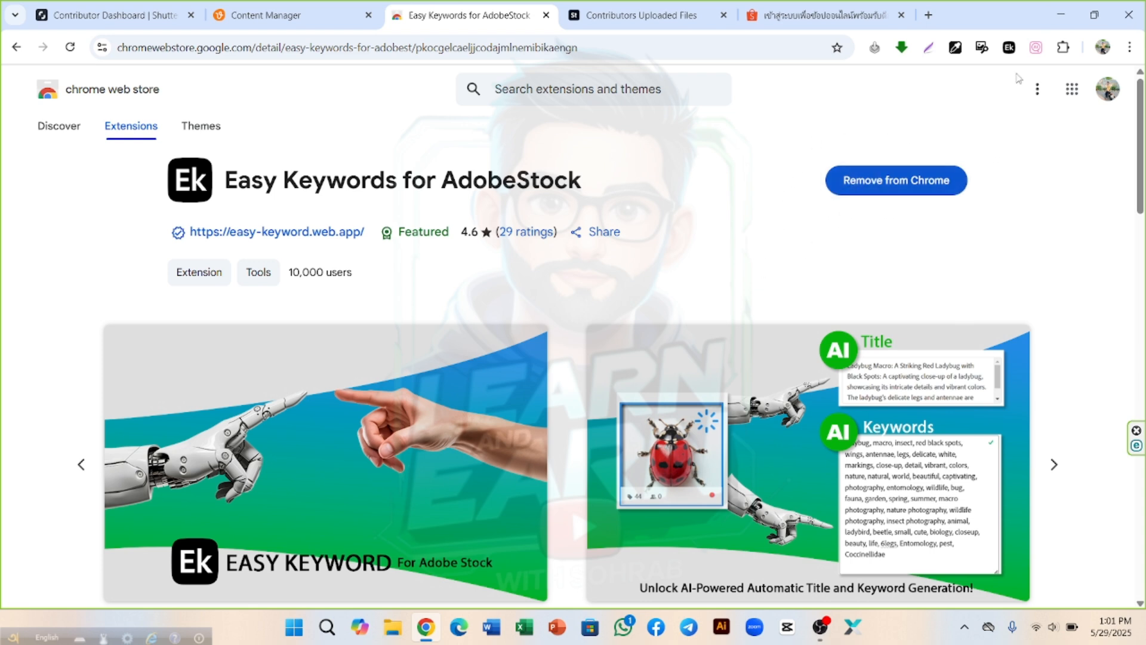
# Unpin the Easy Keywords for AdobeStock extension and pin it to the browser again.
pyautogui.click(1062, 49)
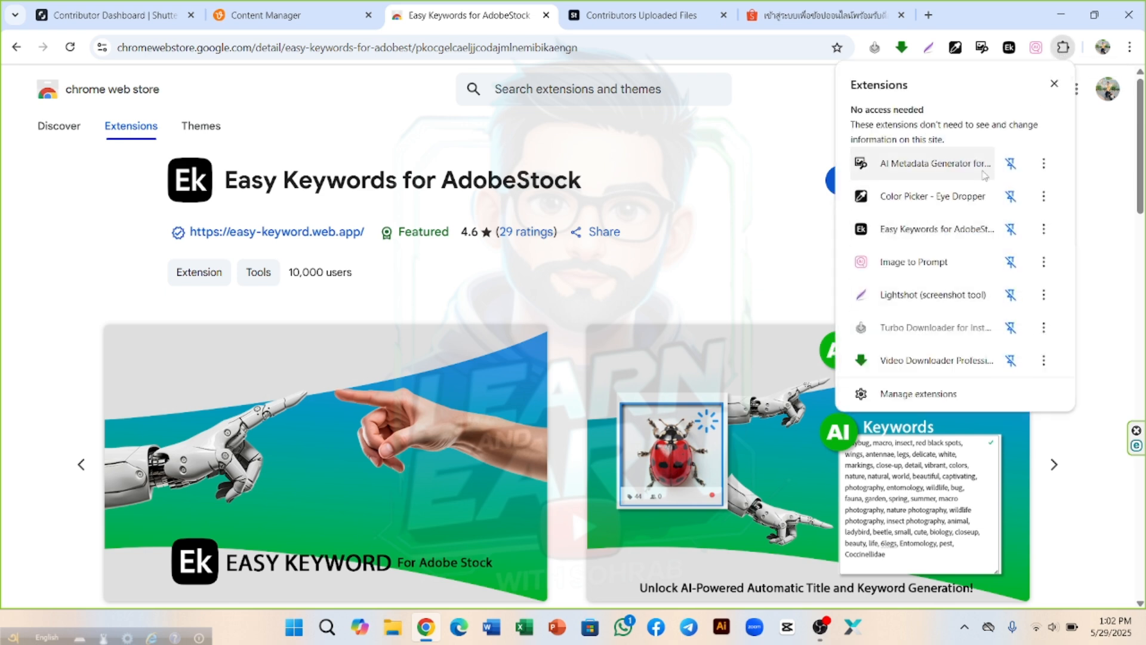
pyautogui.click(1013, 226)
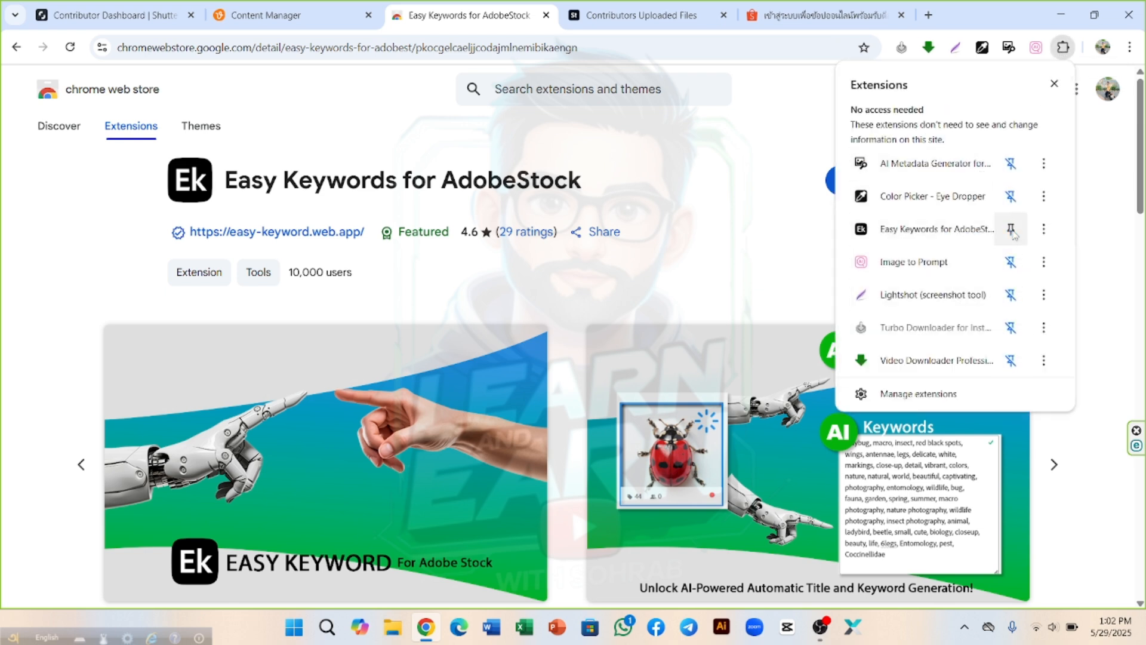
pyautogui.click(1063, 50)
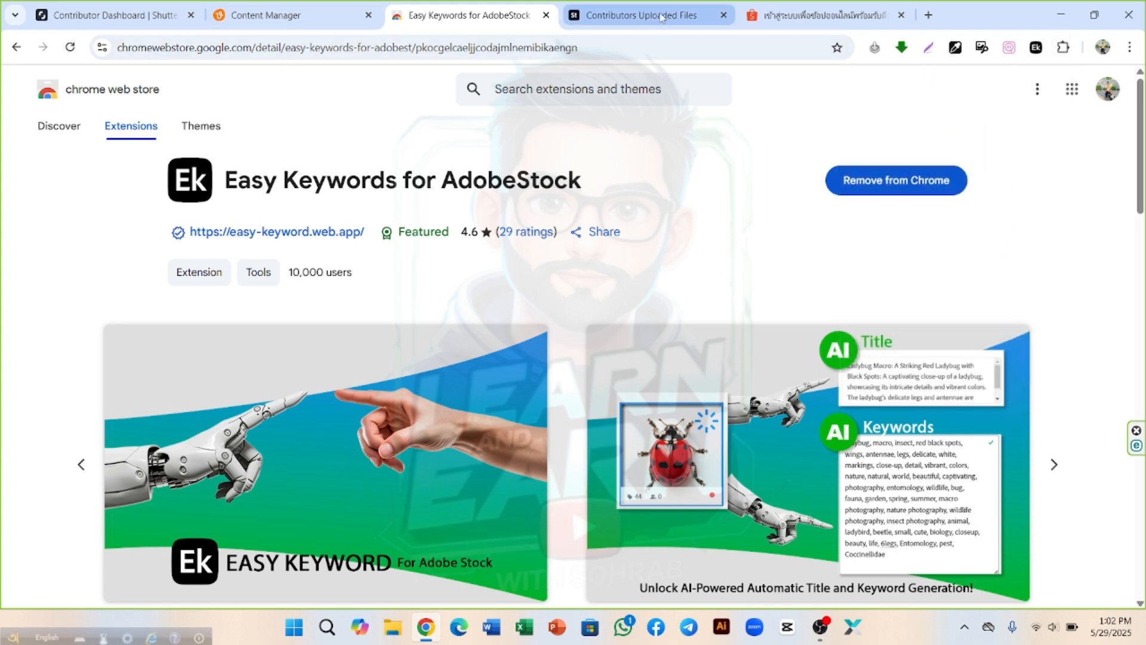
# Return to the Adobe Stock uploads page and launch the Easy Keywords extension, leaving the site without saving the changes.
pyautogui.click(625, 20)
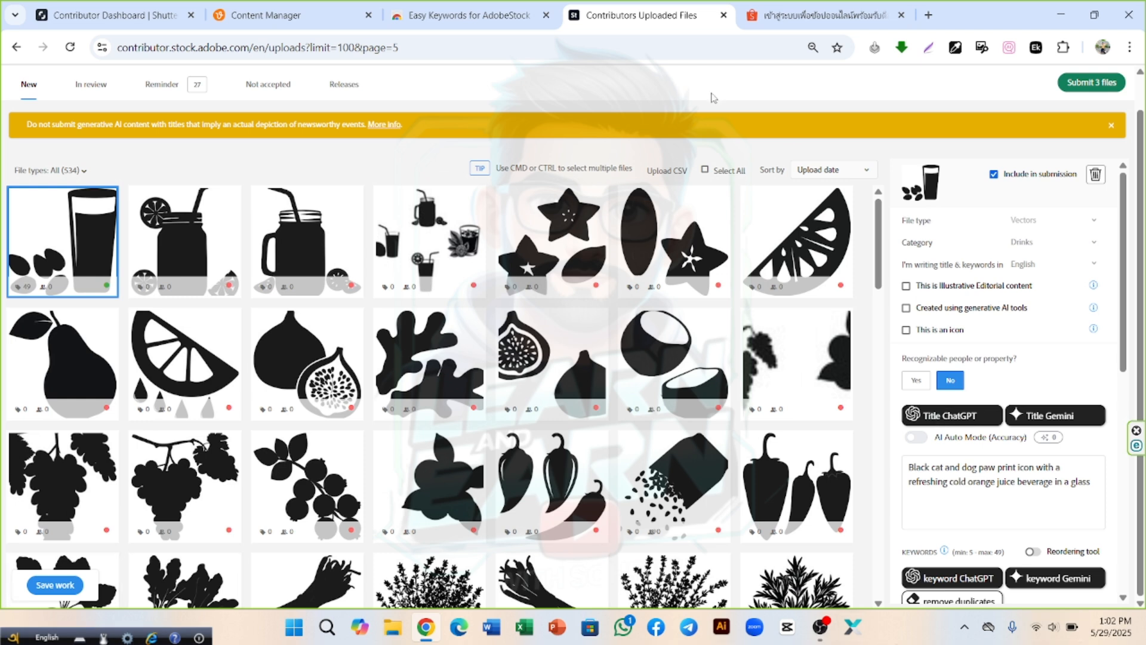
pyautogui.click(1037, 48)
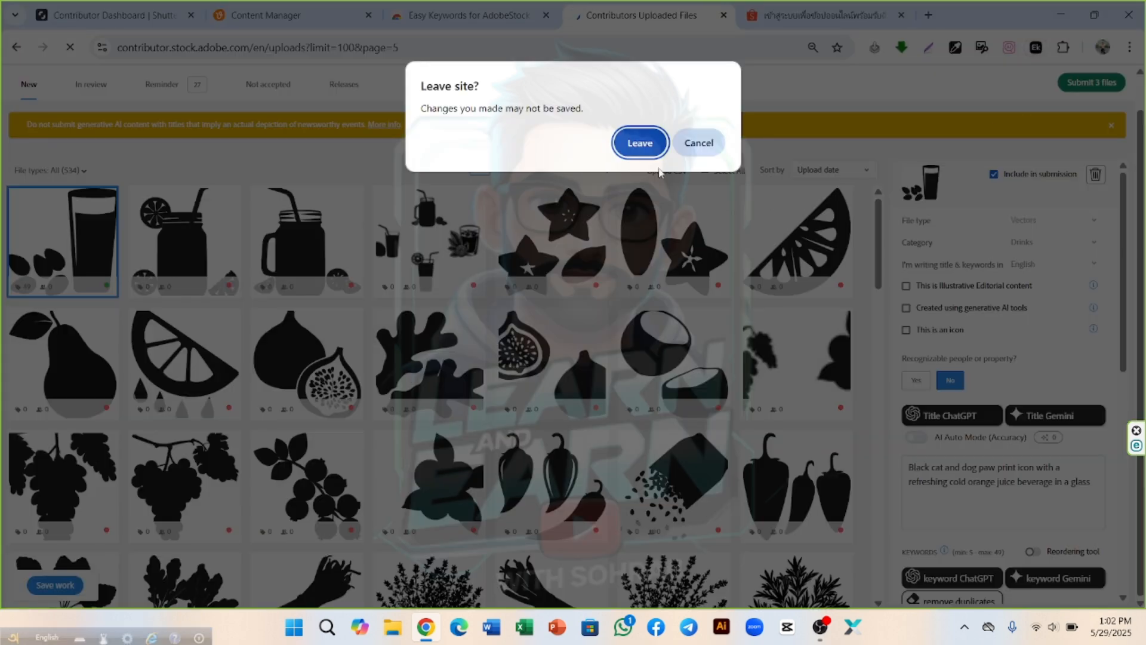
pyautogui.click(655, 147)
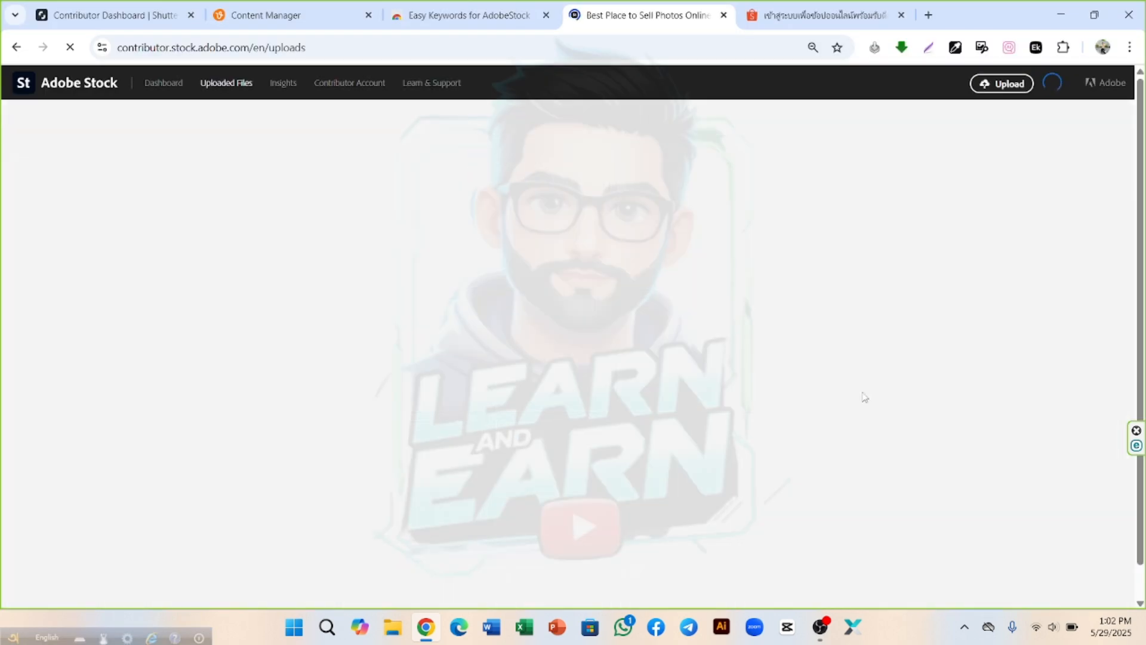
# Go to page 5 of the new uploaded files.
pyautogui.scroll(-2, 982, 319)
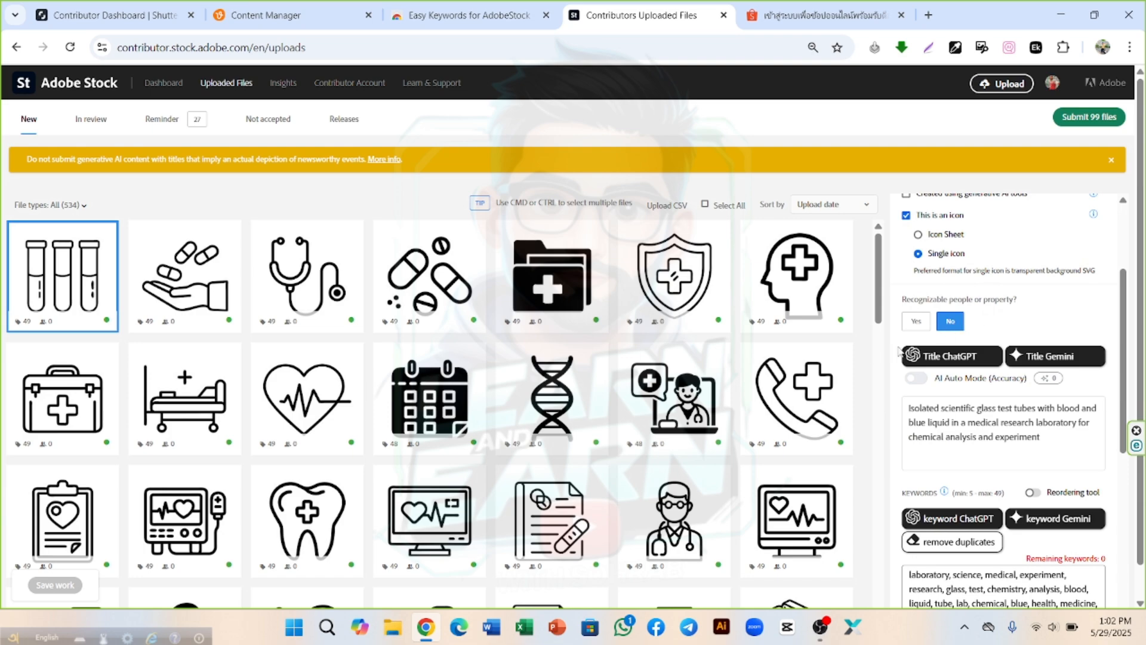
pyautogui.scroll(-4, 985, 339)
pyautogui.scroll(-5, 337, 447)
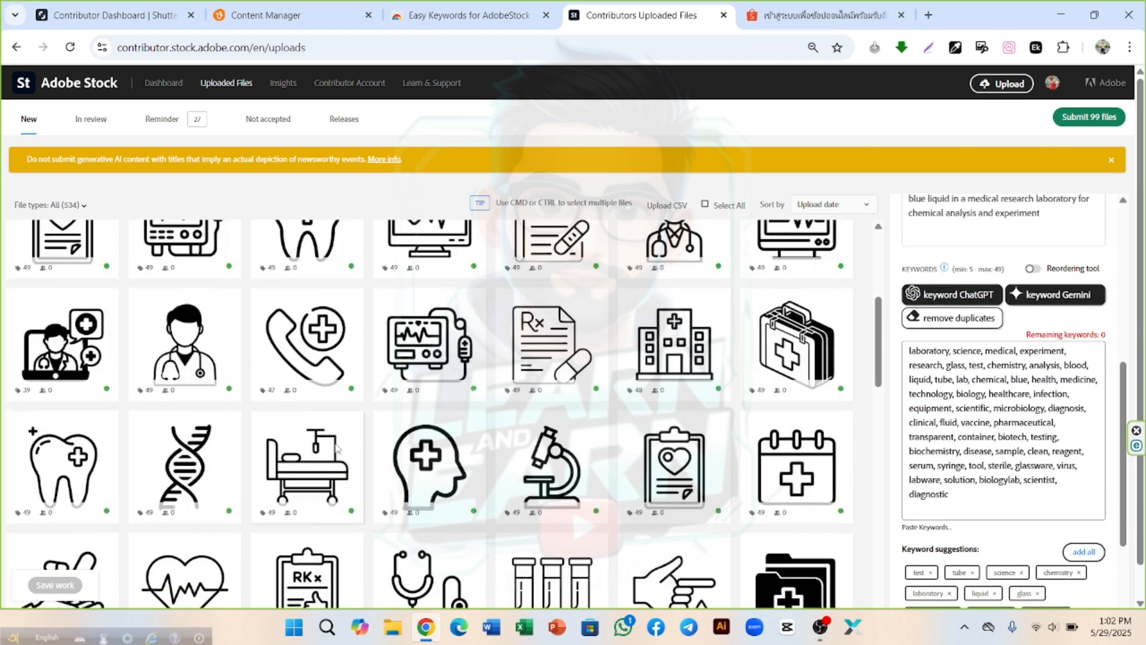
pyautogui.scroll(-15, 337, 448)
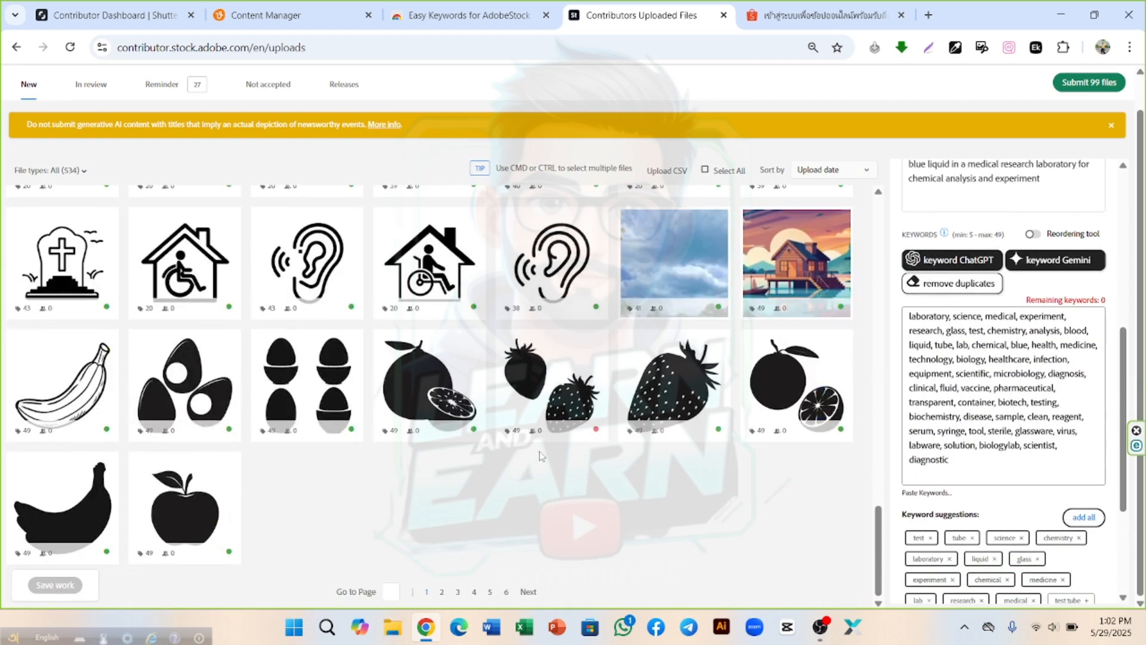
pyautogui.click(490, 591)
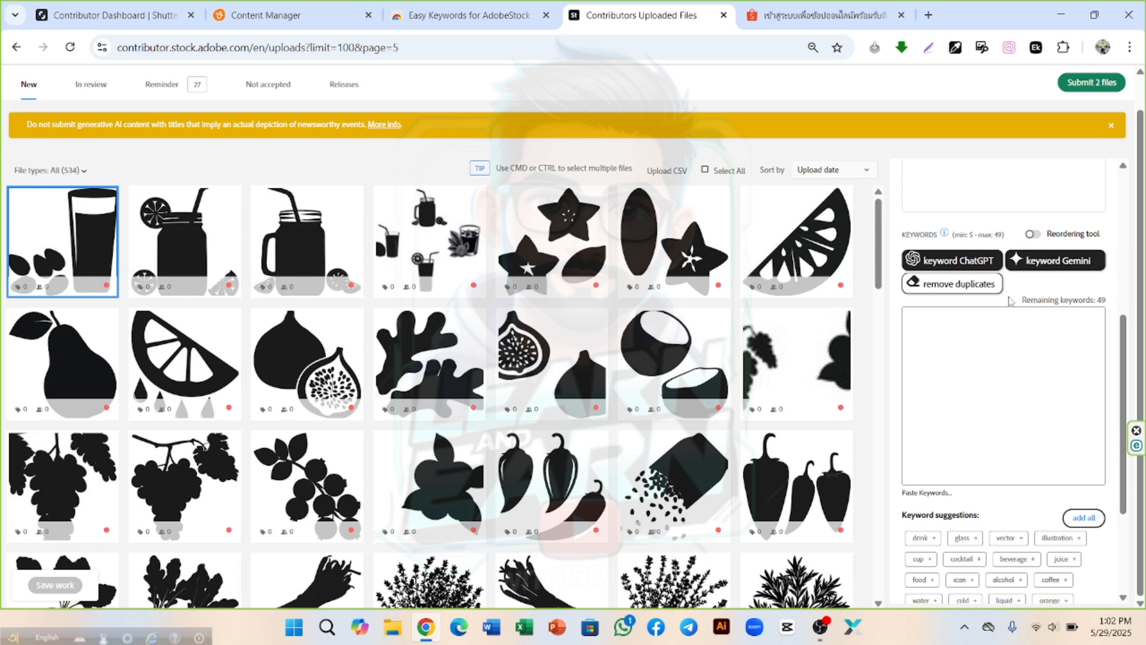
# Log in to the extension's AI Auto Mode (Accuracy) with a Google account and close its account panel.
pyautogui.scroll(3, 1009, 303)
pyautogui.scroll(2, 939, 292)
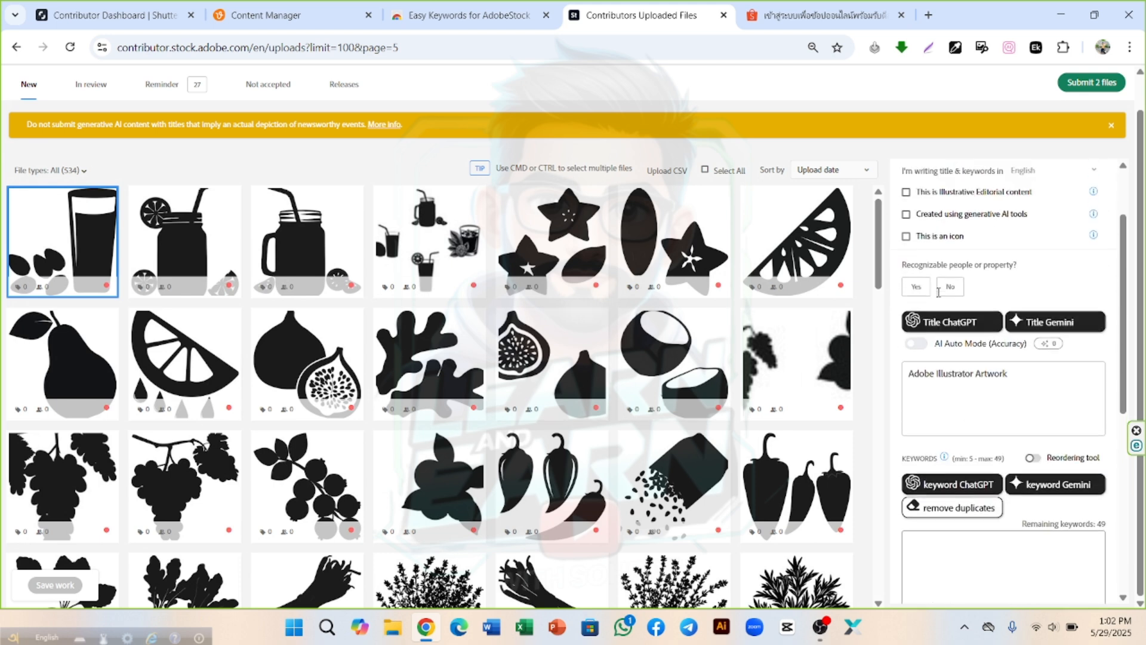
pyautogui.click(962, 345)
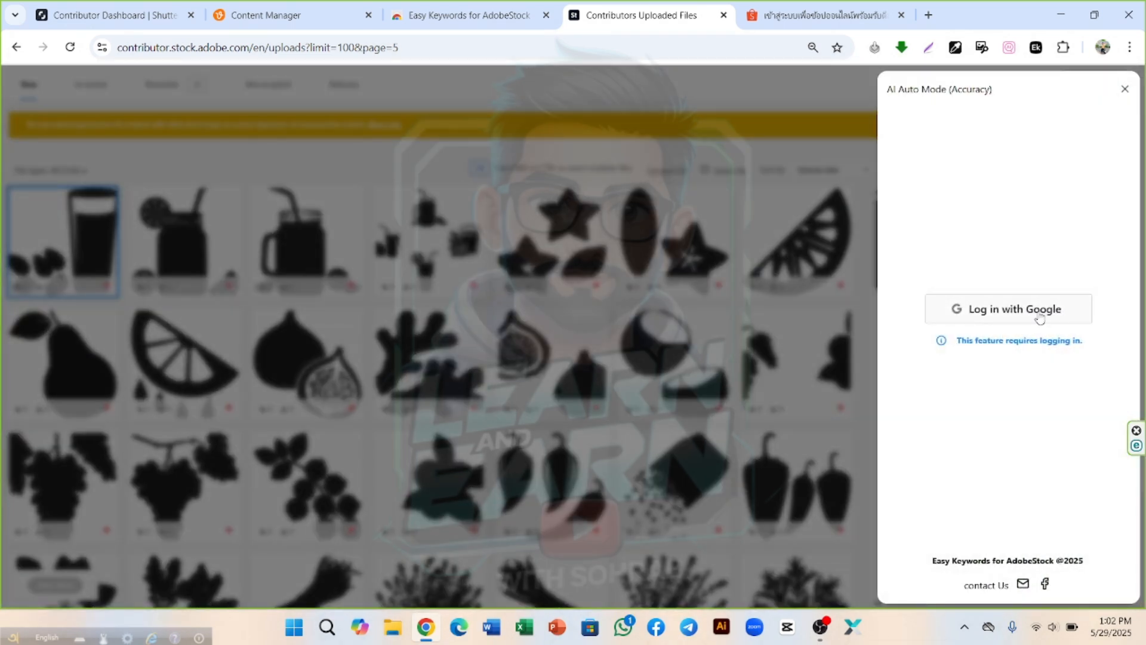
pyautogui.click(1019, 316)
pyautogui.click(998, 310)
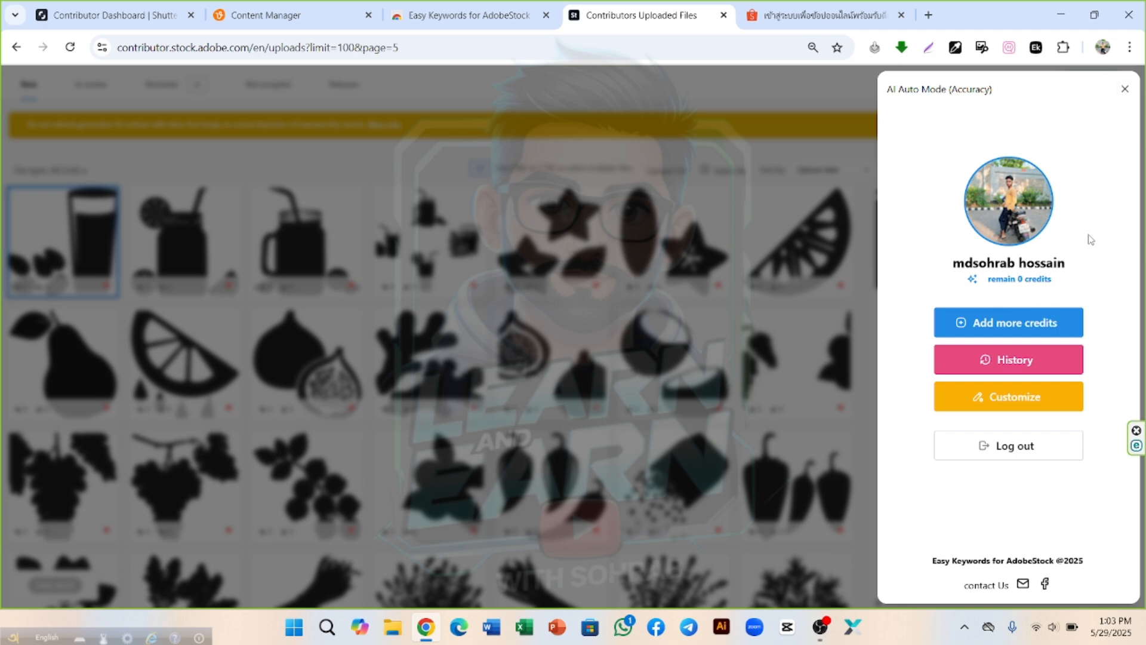
pyautogui.click(1125, 91)
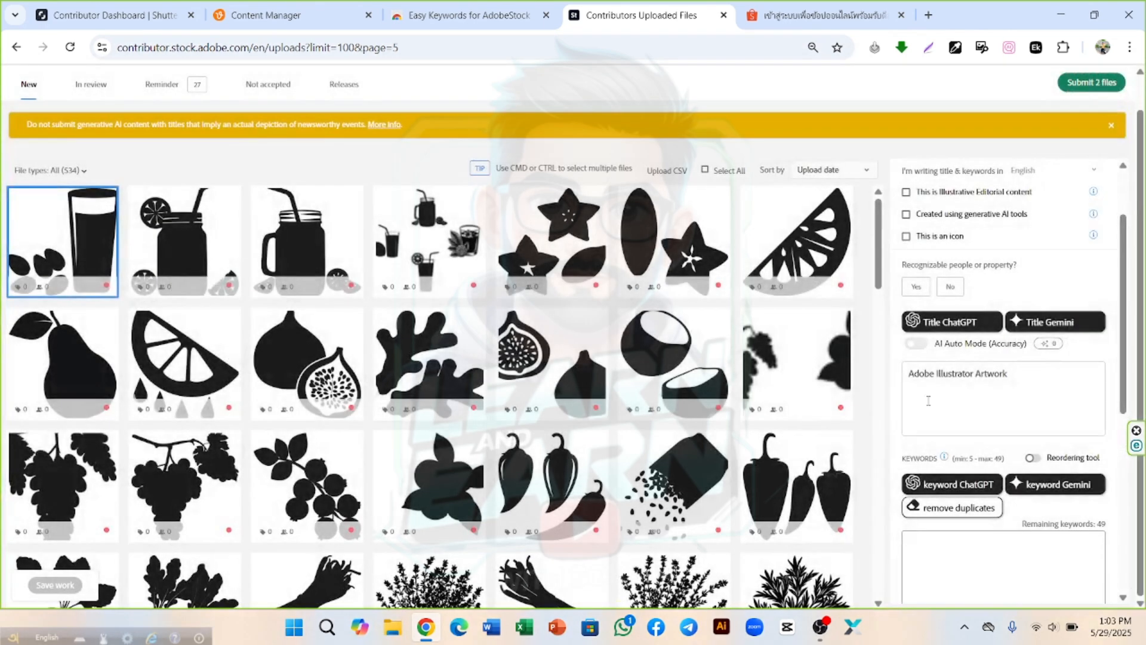
# Try AI Auto Mode (Accuracy) for the selected drink glass image and switch it back off.
pyautogui.click(916, 344)
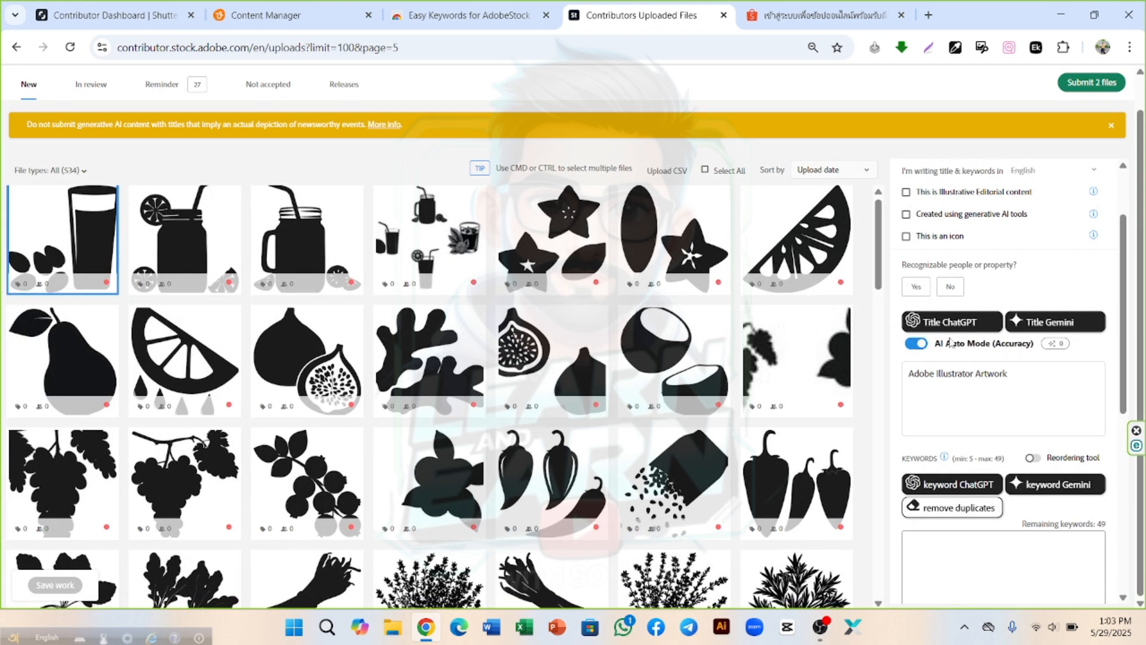
pyautogui.moveTo(41, 323)
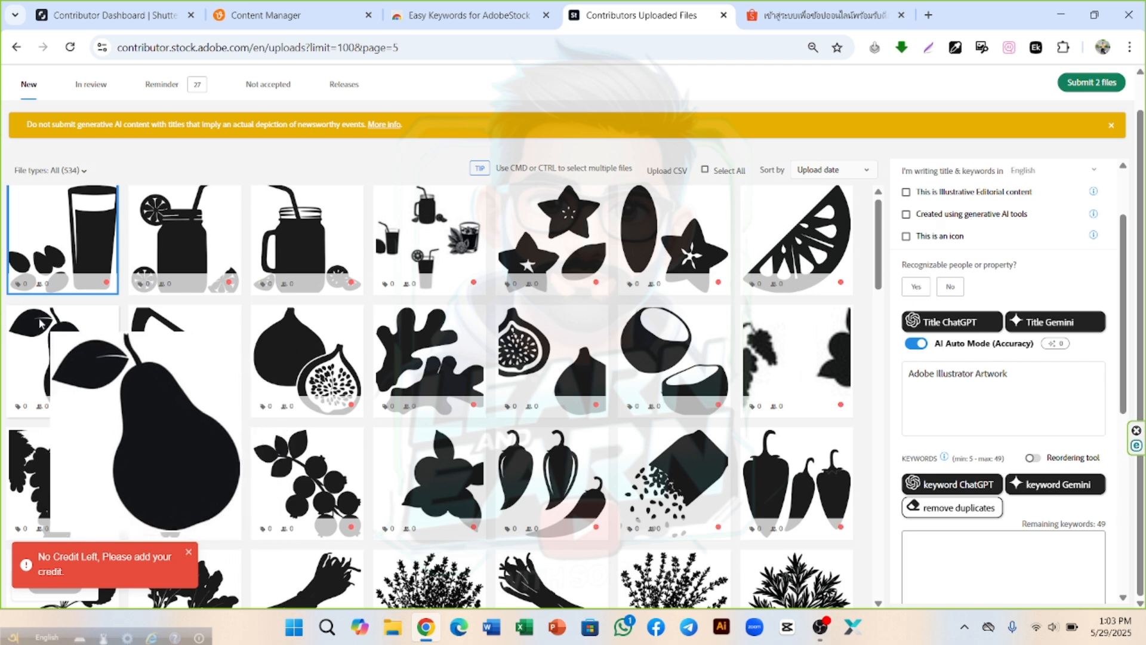
pyautogui.moveTo(41, 288)
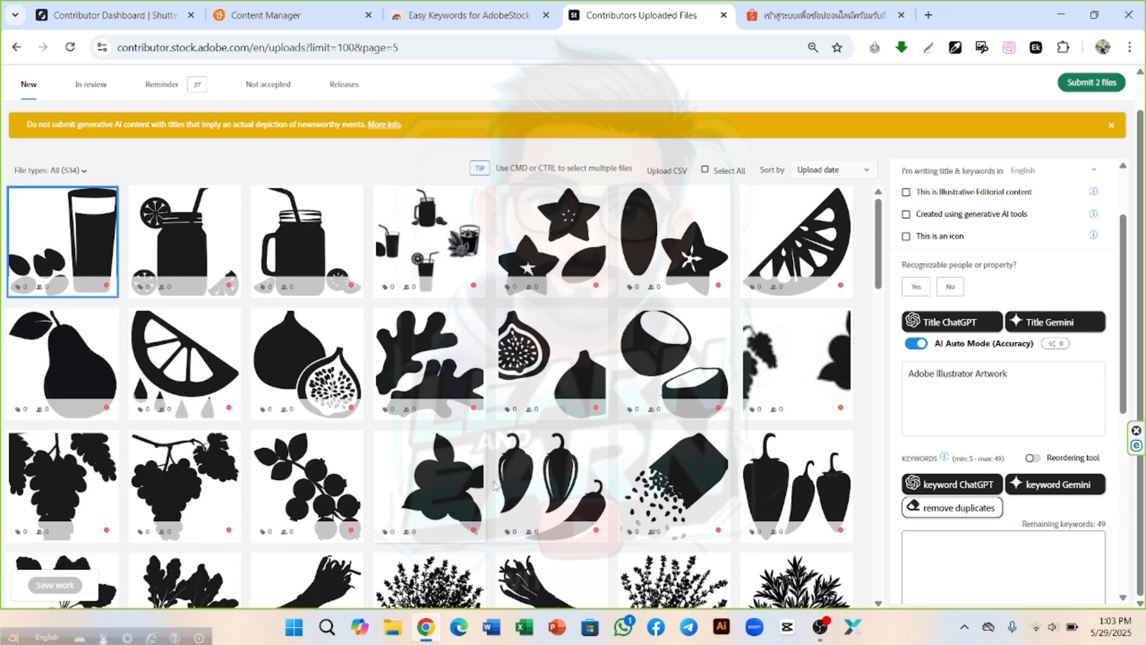
pyautogui.click(917, 345)
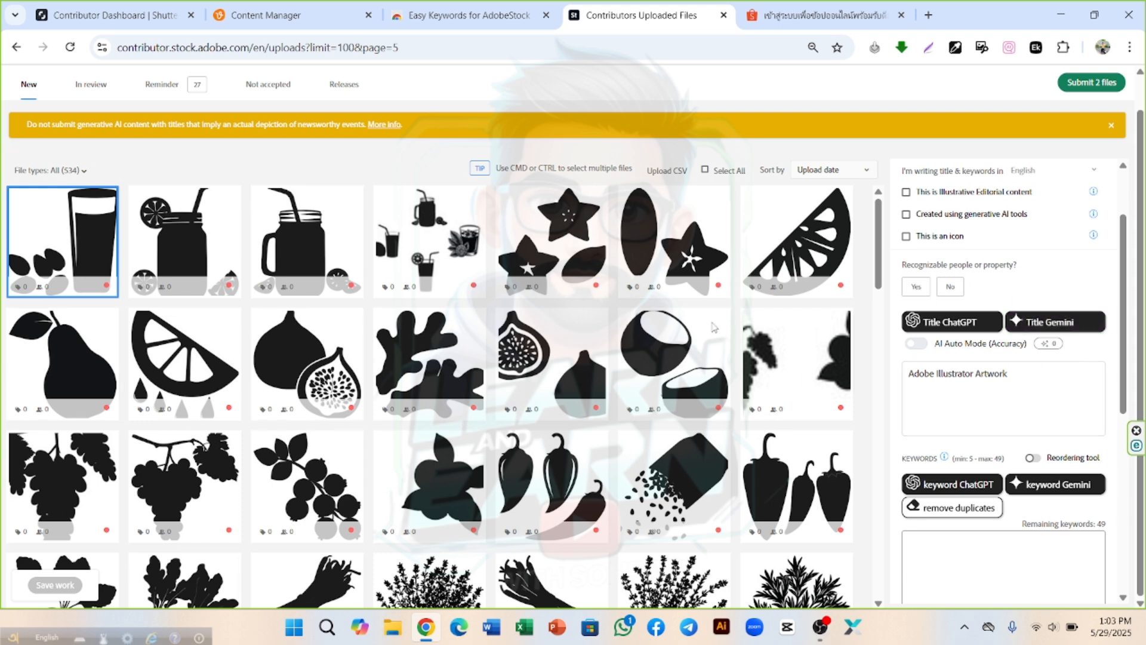
# Generate a title with Gemini for the selected drink glass image.
pyautogui.scroll(2, 1008, 309)
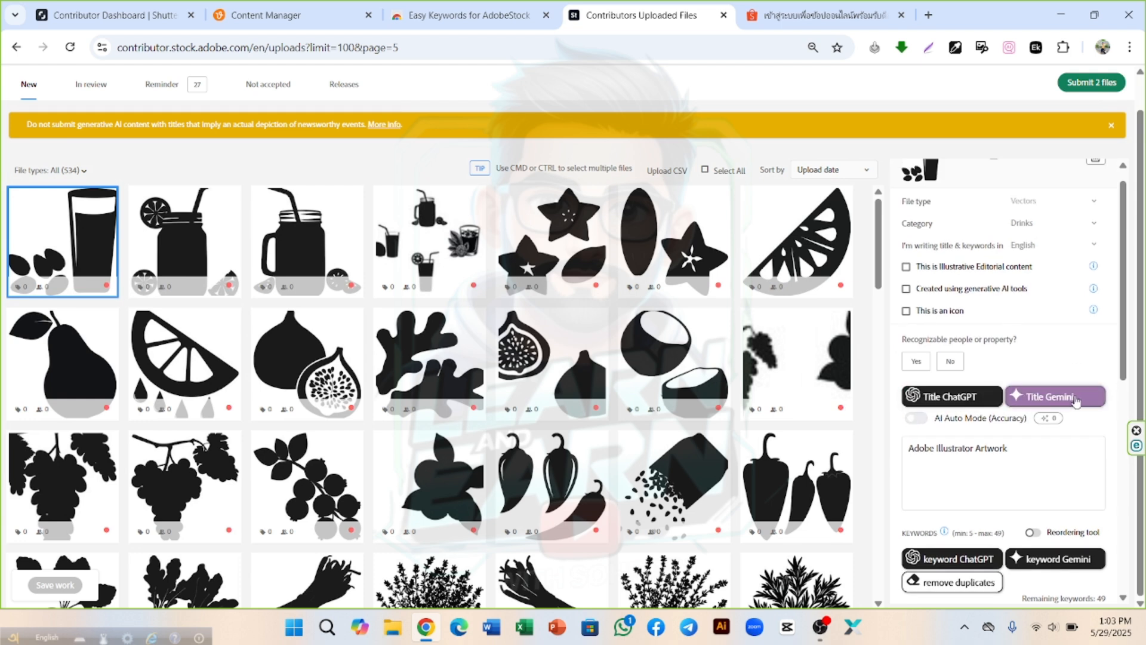
pyautogui.scroll(-4, 1015, 400)
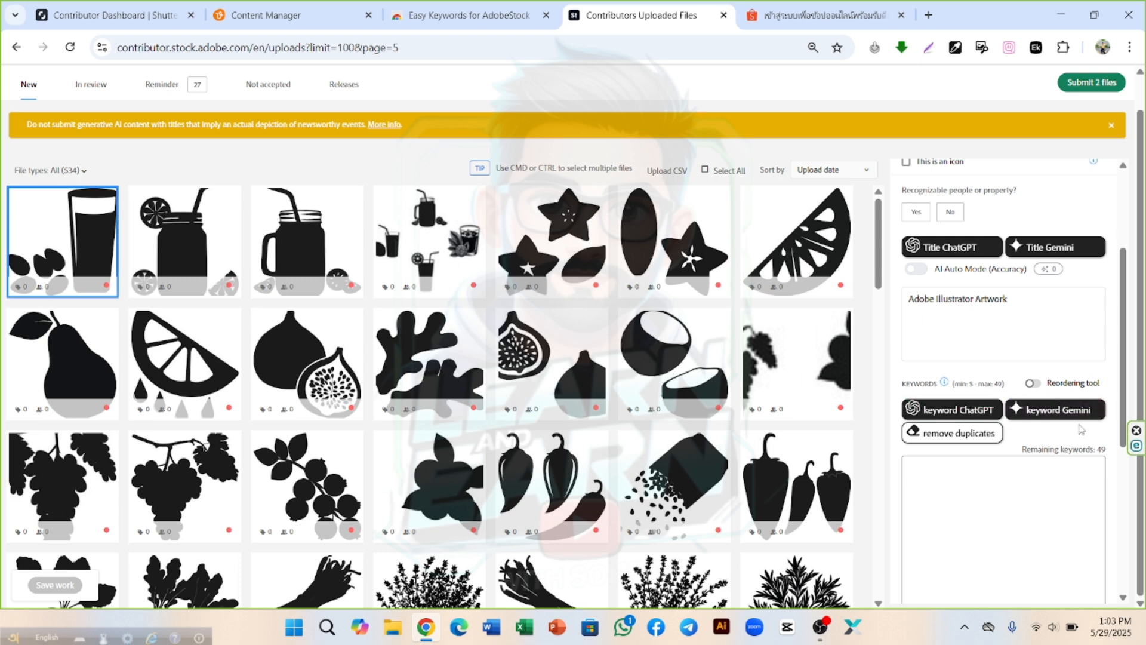
pyautogui.scroll(2, 974, 411)
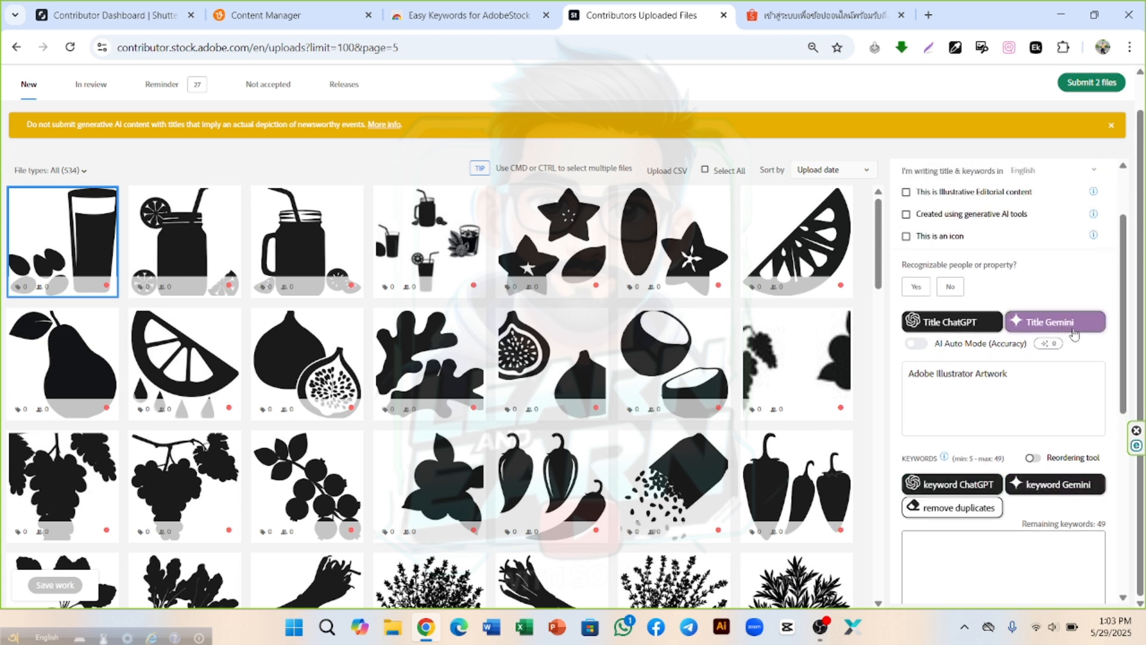
pyautogui.scroll(1, 1020, 342)
pyautogui.scroll(2, 1022, 346)
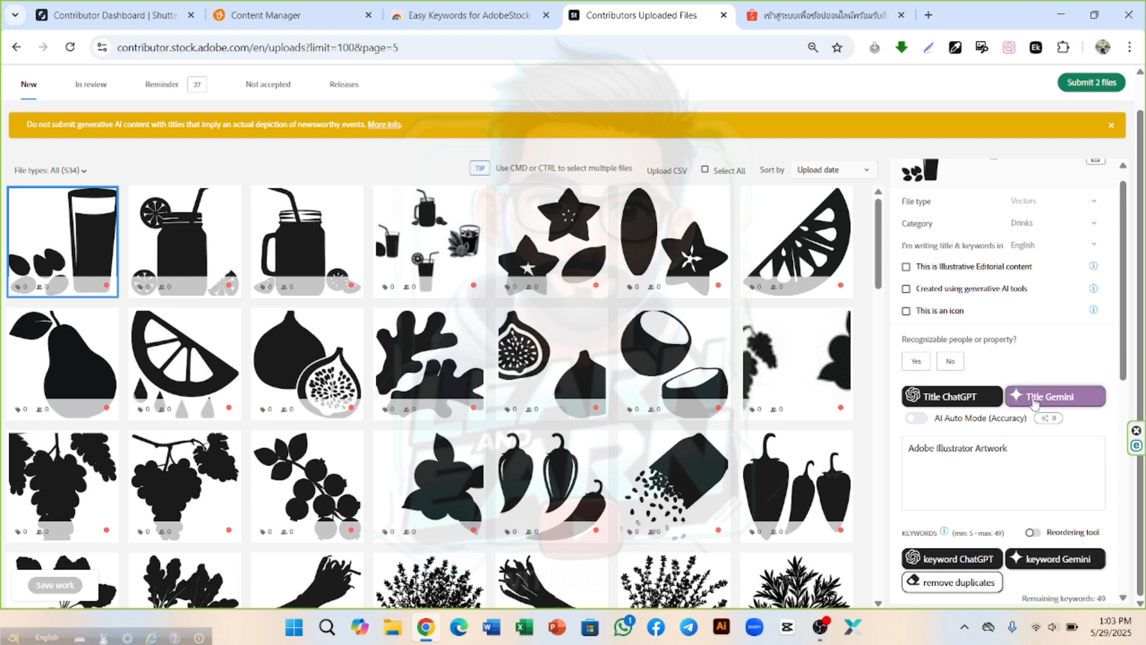
pyautogui.click(1035, 404)
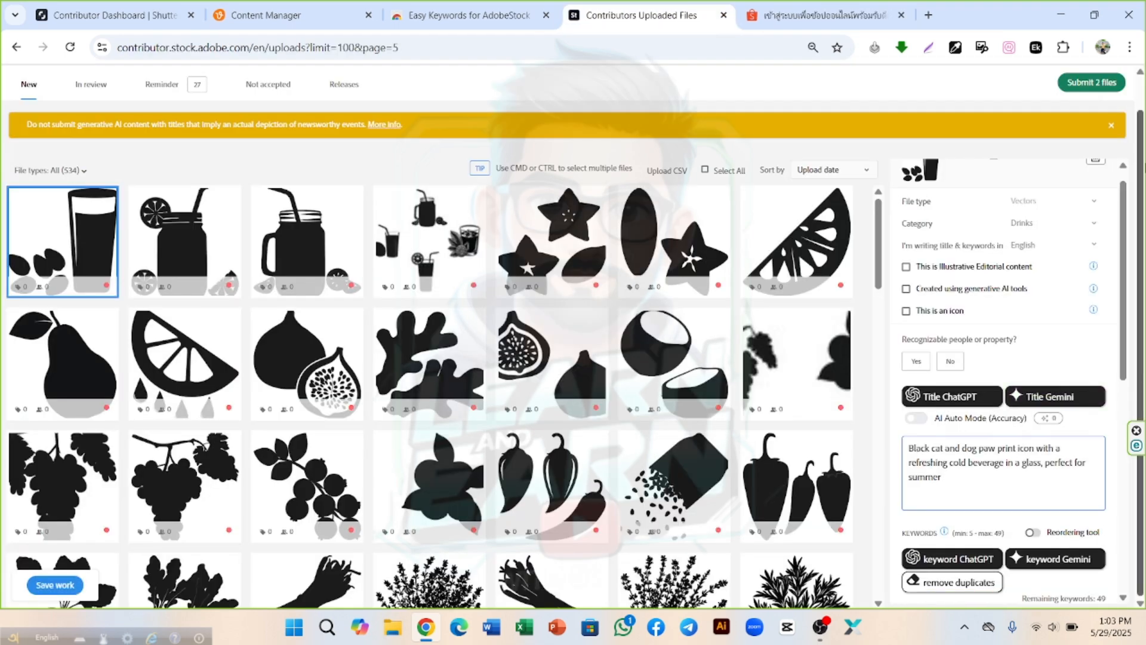
# Generate keywords with ChatGPT for the drink glass image and delete the last two, "crisp" and "summerdrink".
pyautogui.scroll(-3, 1003, 382)
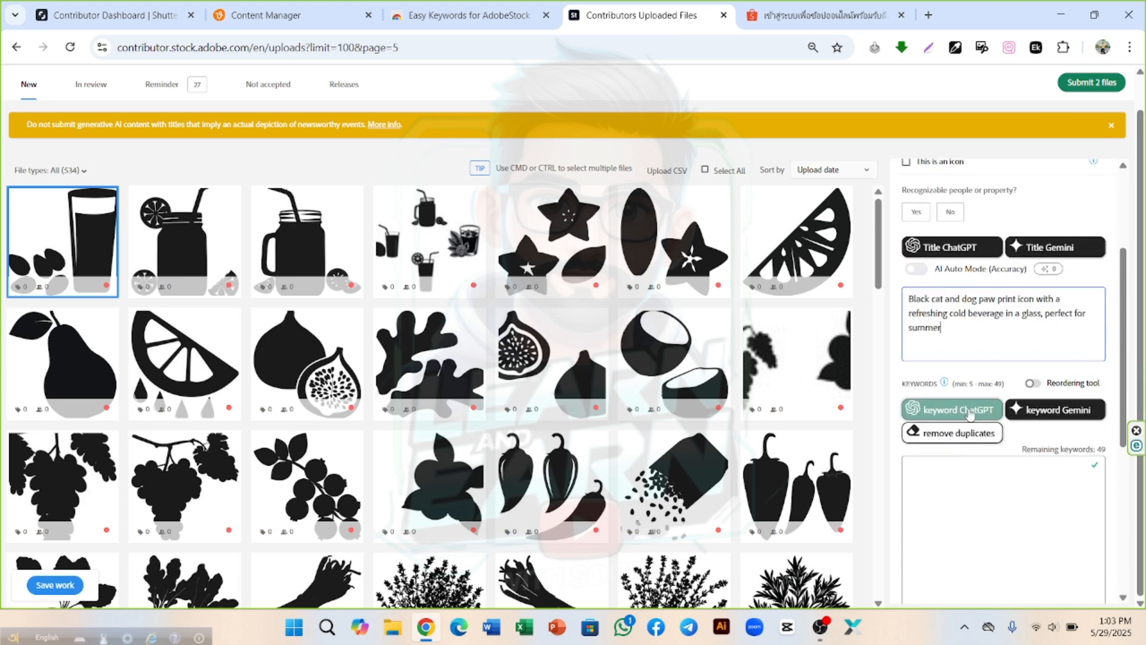
pyautogui.click(969, 412)
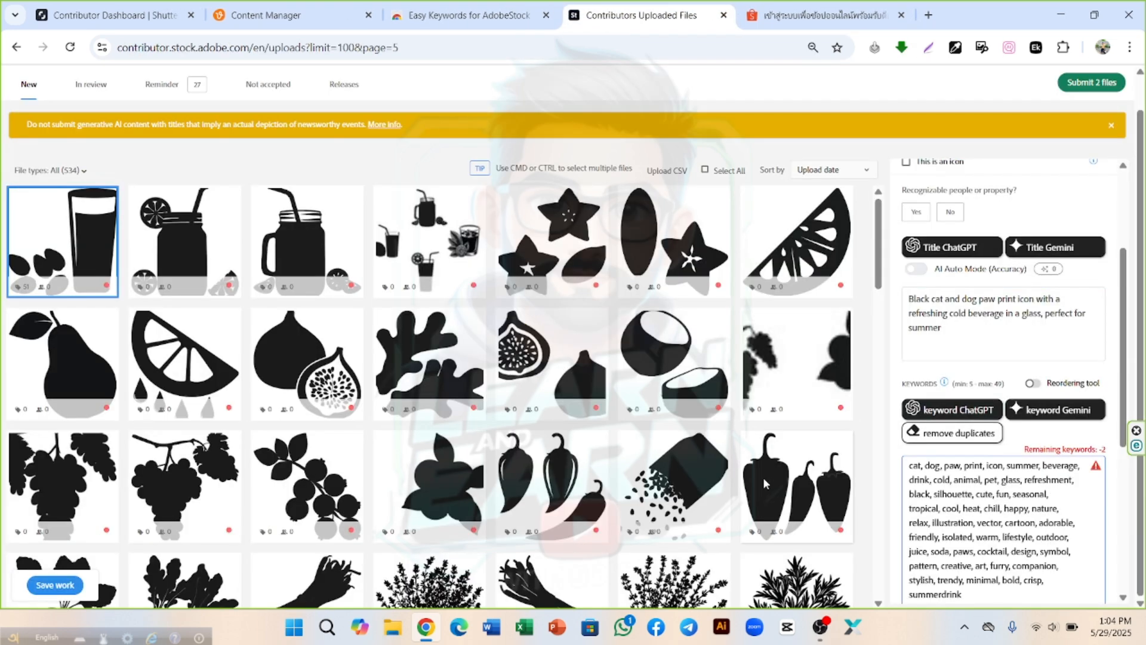
pyautogui.scroll(-3, 1029, 472)
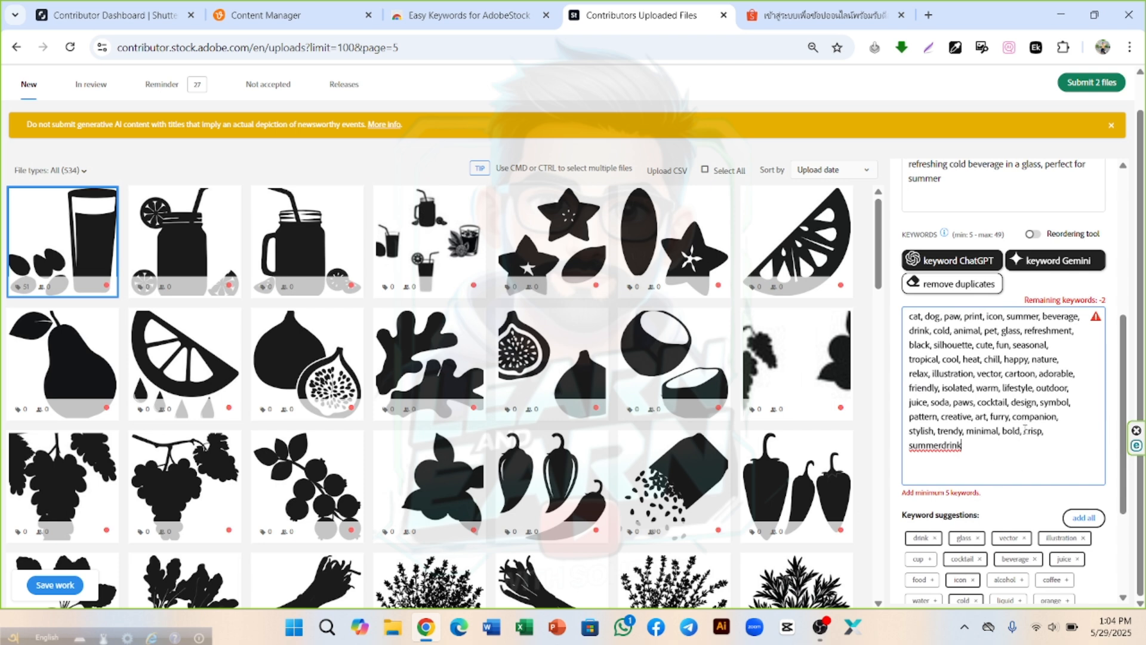
pyautogui.moveTo(1025, 430); pyautogui.dragTo(1031, 455)
pyautogui.press('BackSpace')
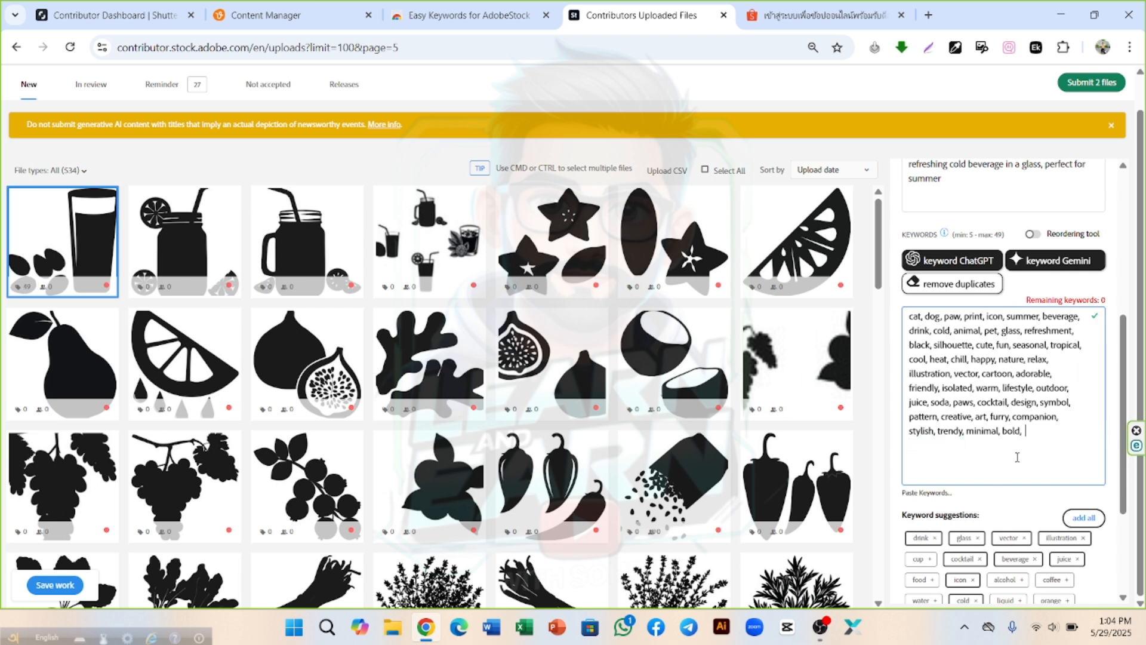
# Answer No to recognizable people or property for the drink glass image.
pyautogui.scroll(3, 1015, 454)
pyautogui.scroll(1, 945, 423)
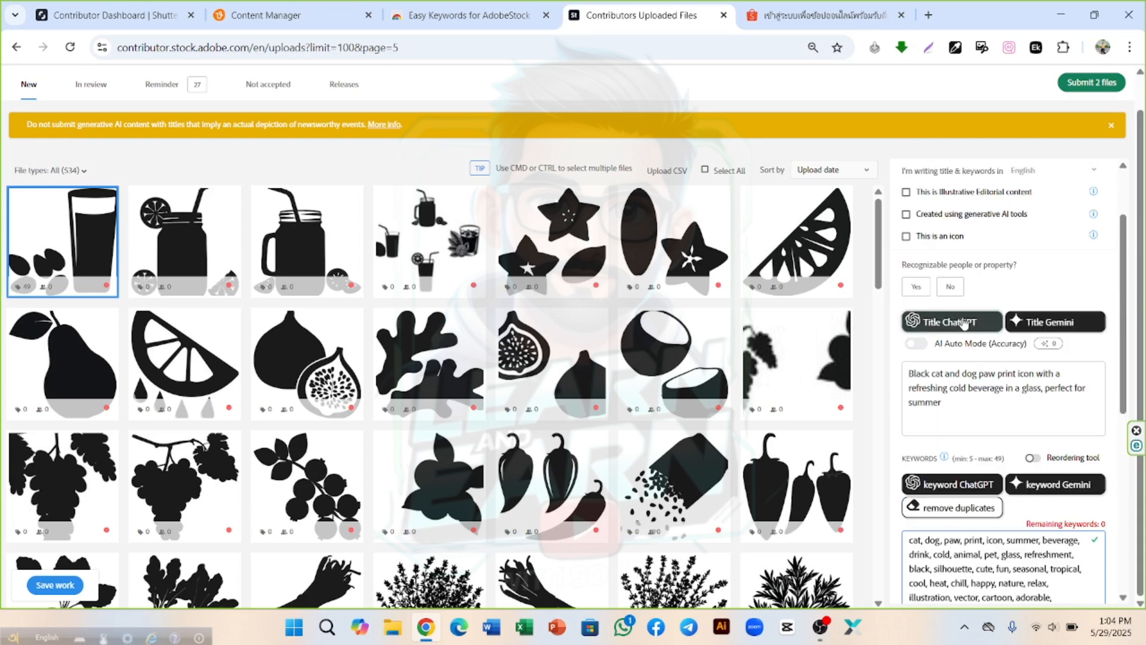
pyautogui.click(951, 285)
pyautogui.scroll(2, 1010, 321)
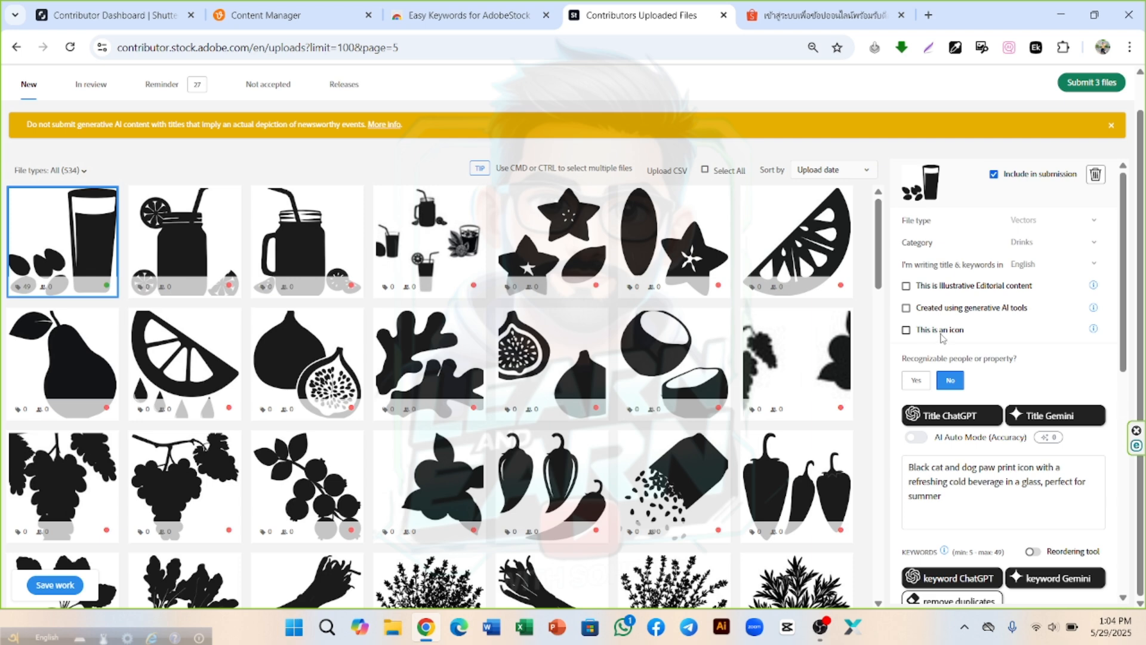
# Select the second image, the jar drink with a citrus slice, and generate its title with Gemini.
pyautogui.press('Right')
pyautogui.click(1035, 434)
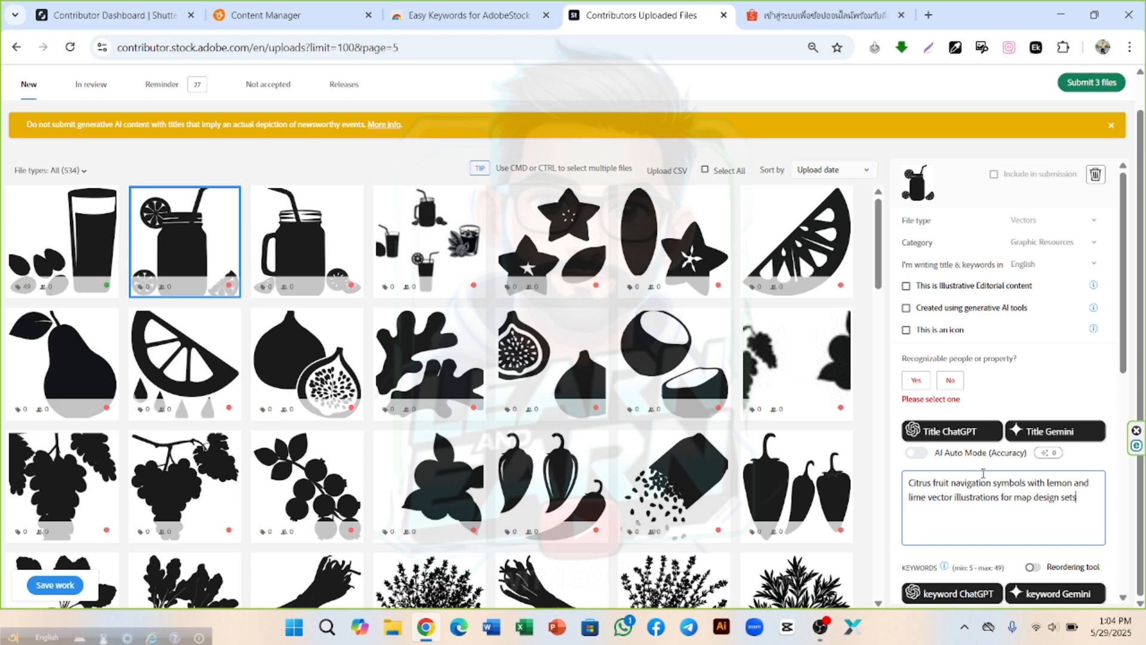
pyautogui.scroll(-1, 950, 358)
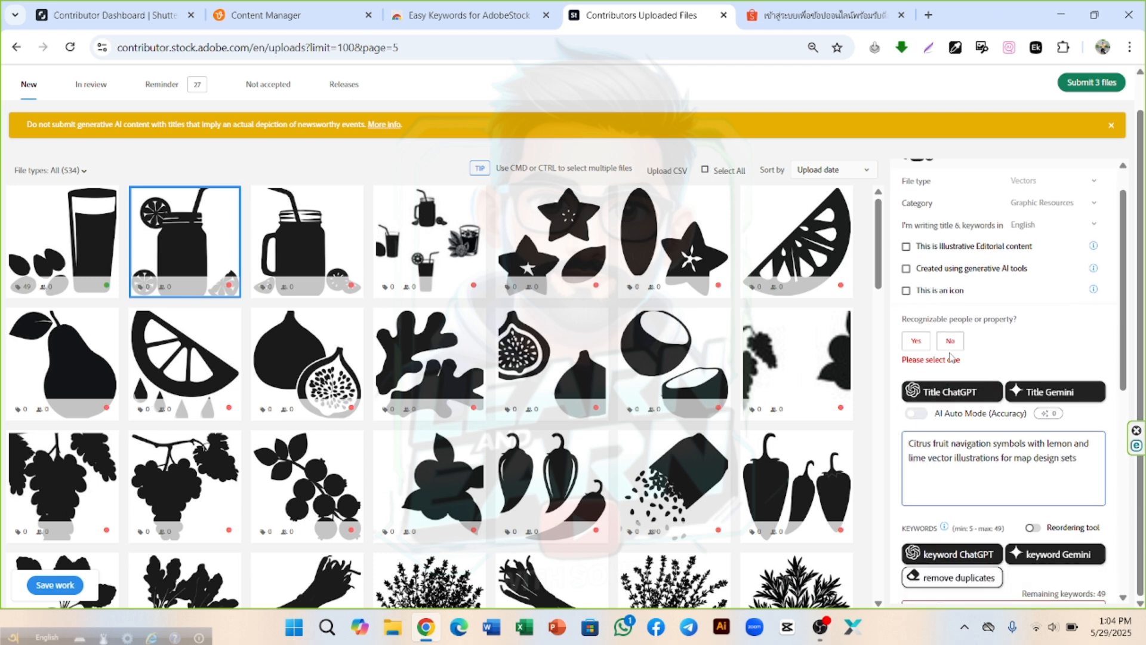
pyautogui.scroll(1, 1003, 279)
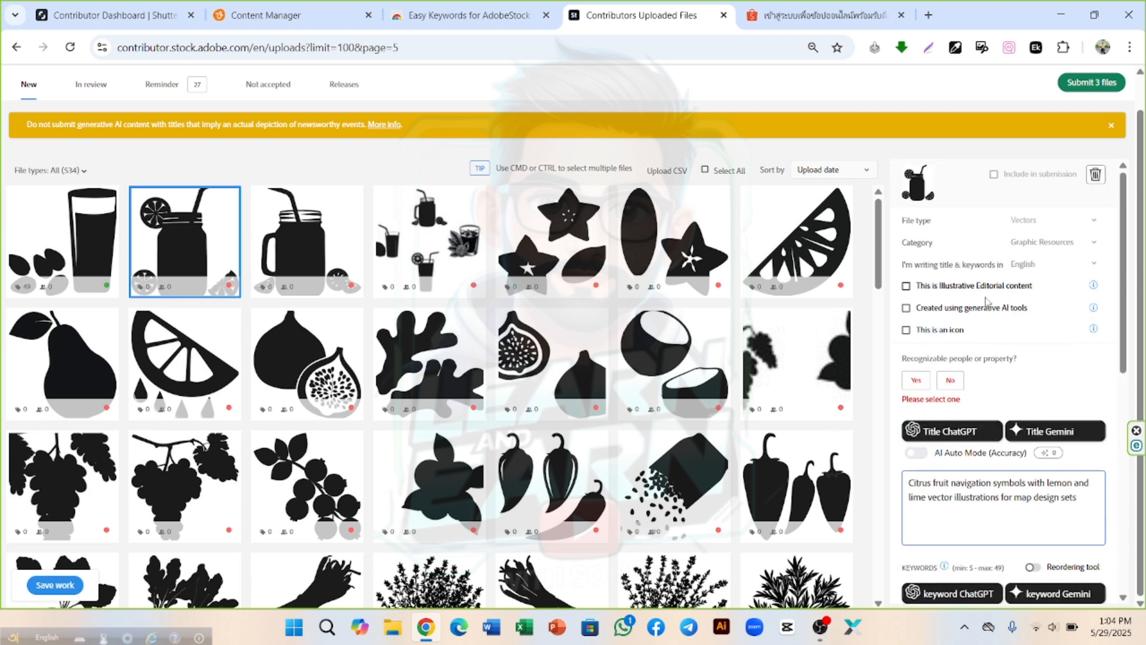
# Answer No to recognizable people or property for the citrus jar image and generate its keywords with Gemini.
pyautogui.click(951, 382)
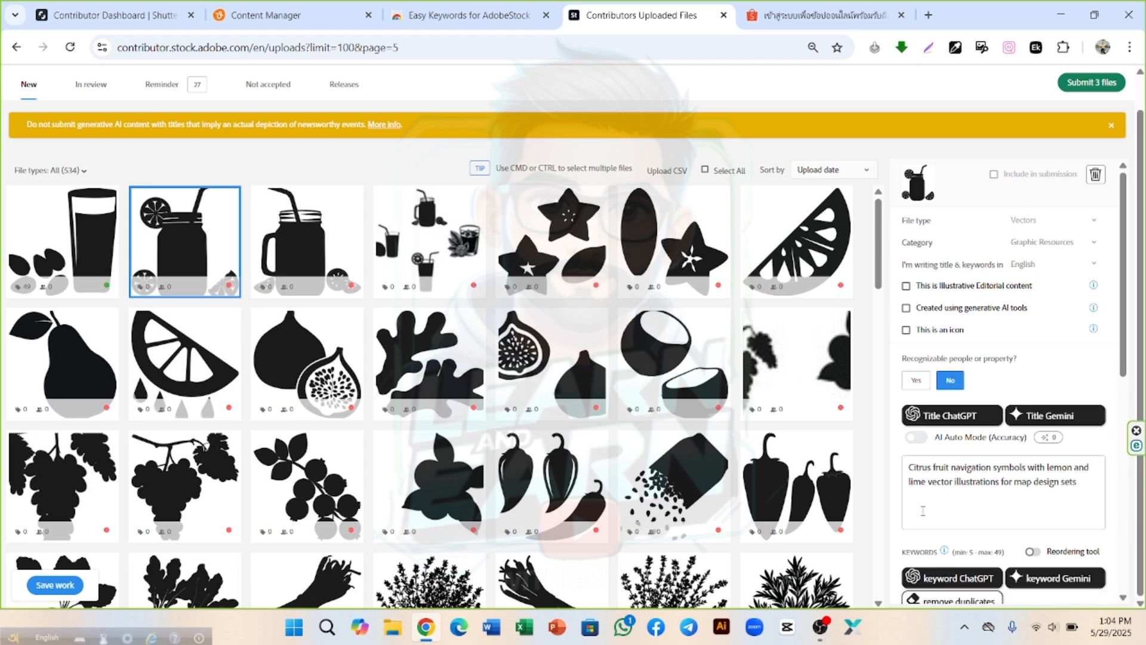
pyautogui.scroll(-2, 1032, 464)
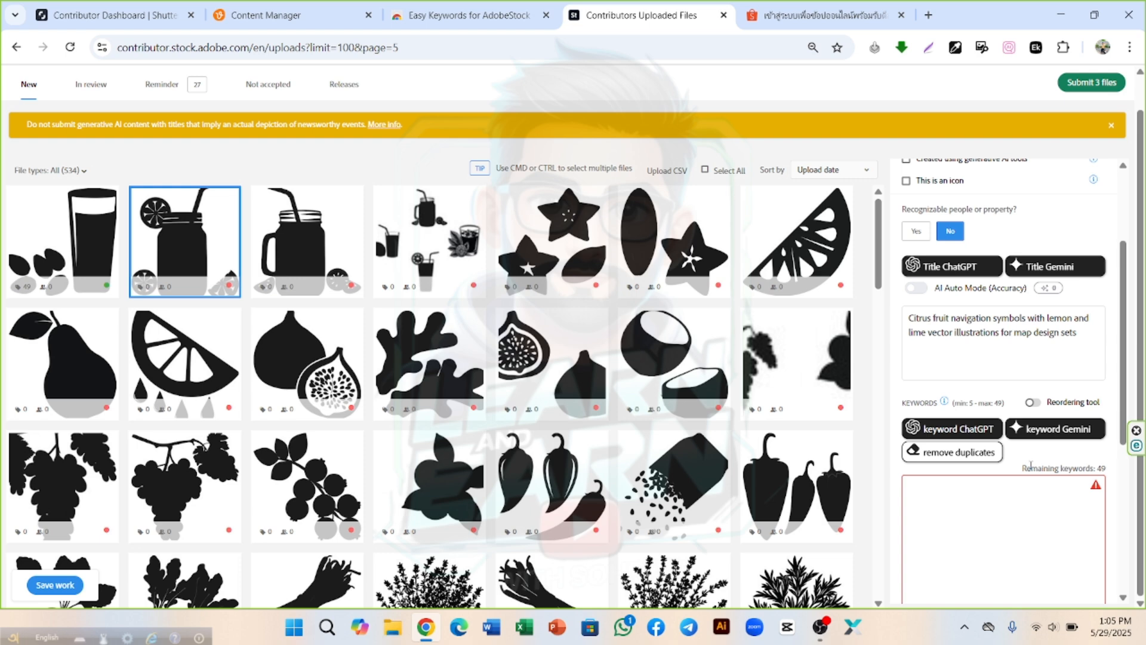
pyautogui.click(1039, 429)
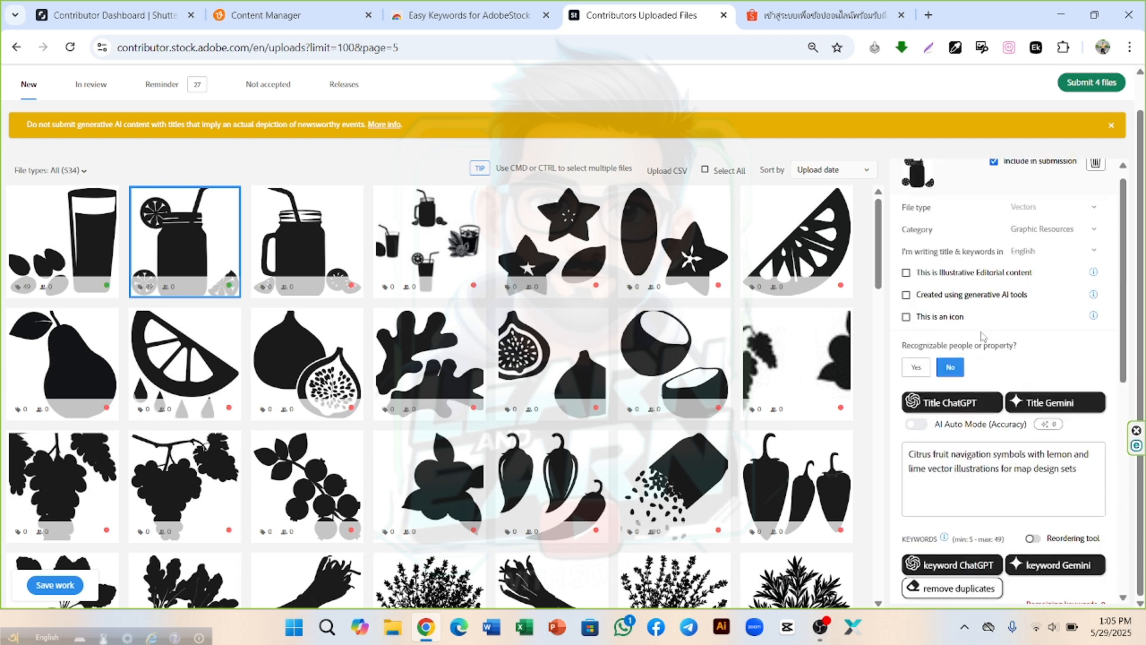
# Complete the third image's details with a Gemini title, ChatGPT keywords within the 49 limit and No for recognizable people or property.
pyautogui.click(1056, 432)
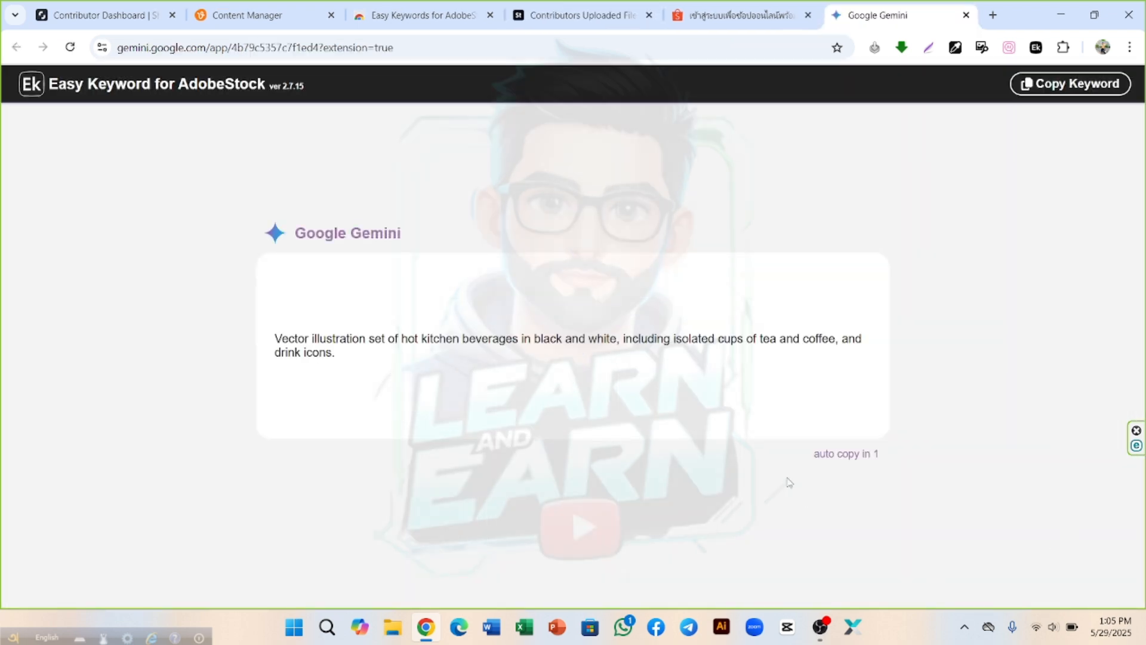
pyautogui.scroll(-5, 989, 323)
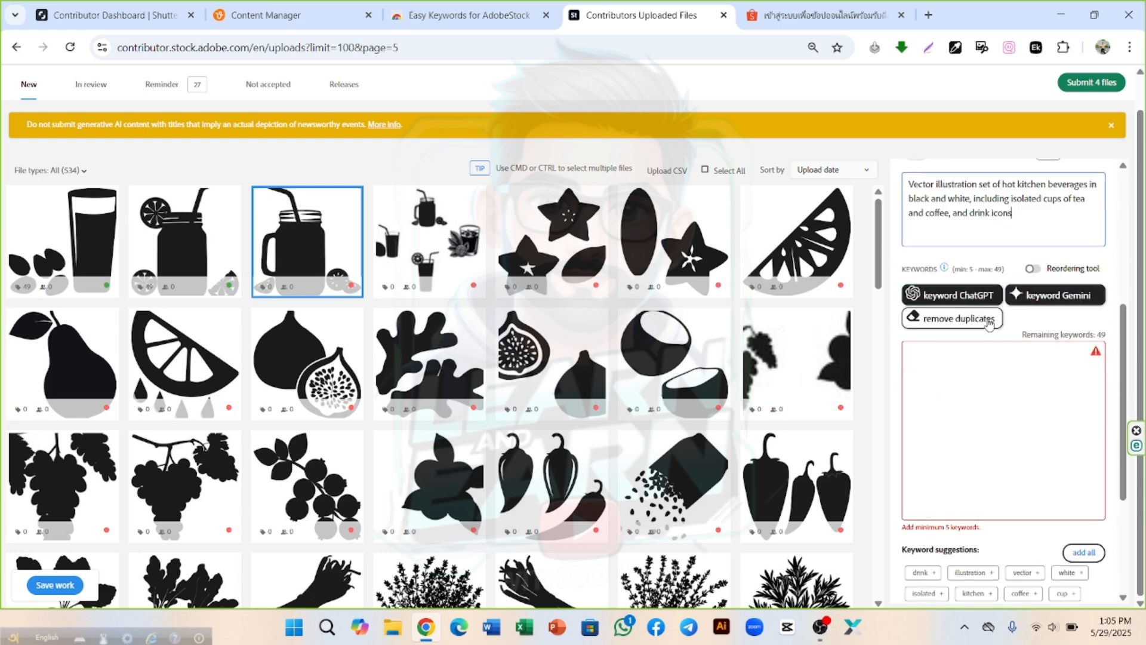
pyautogui.click(973, 293)
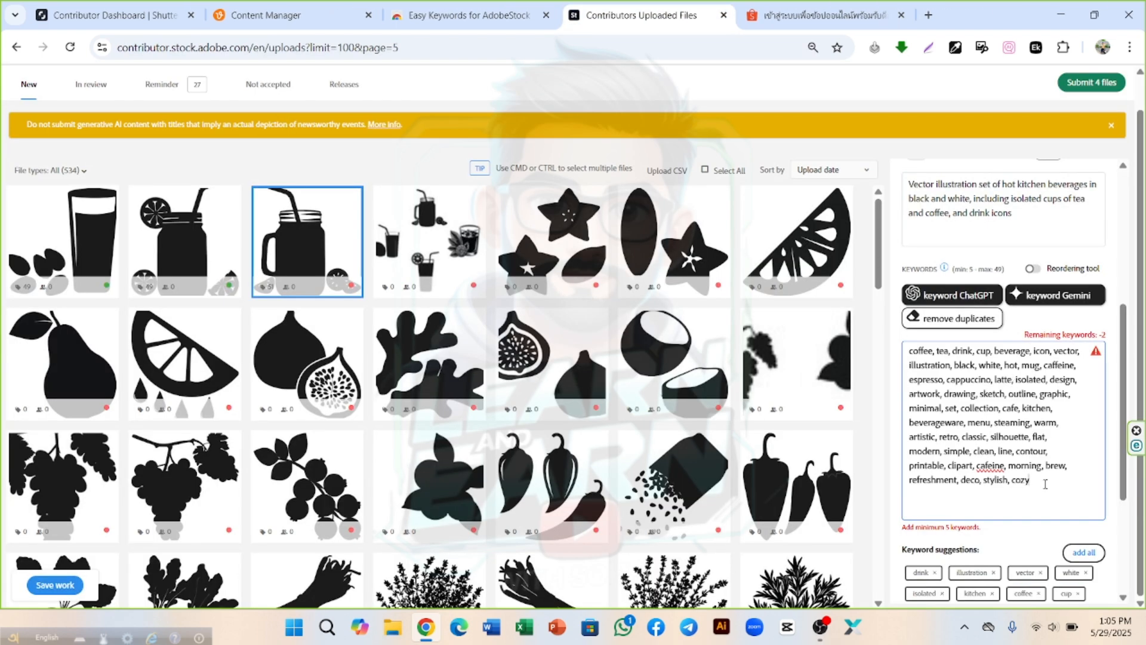
pyautogui.scroll(4, 1017, 480)
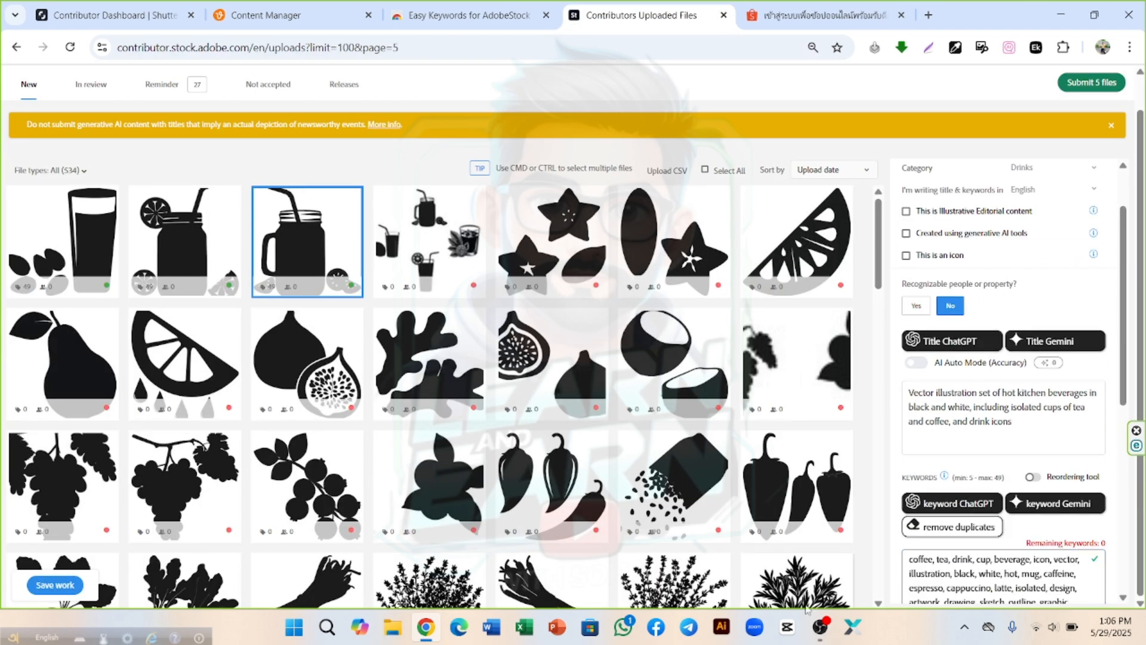